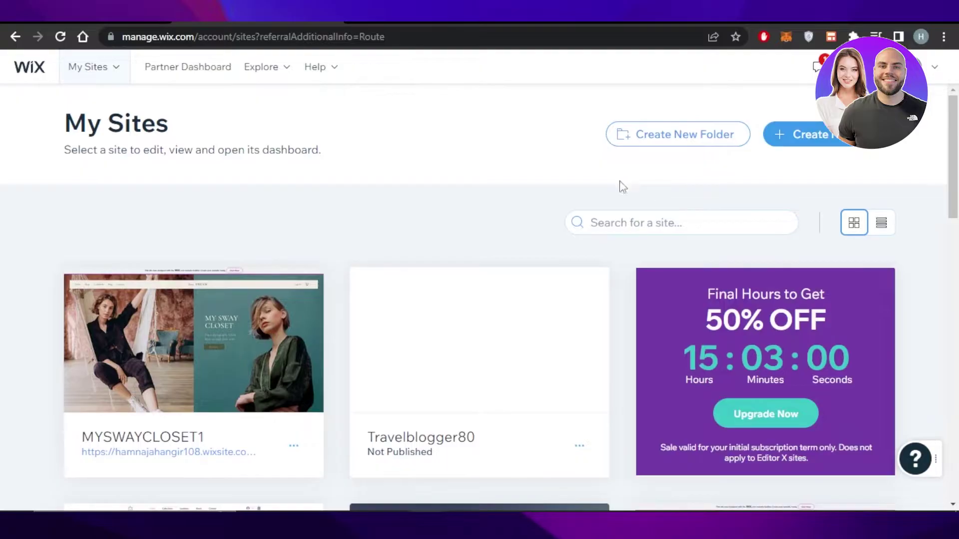
# Look through all the sites listed on the My Sites page.
pyautogui.moveTo(955, 149); pyautogui.dragTo(957, 120)
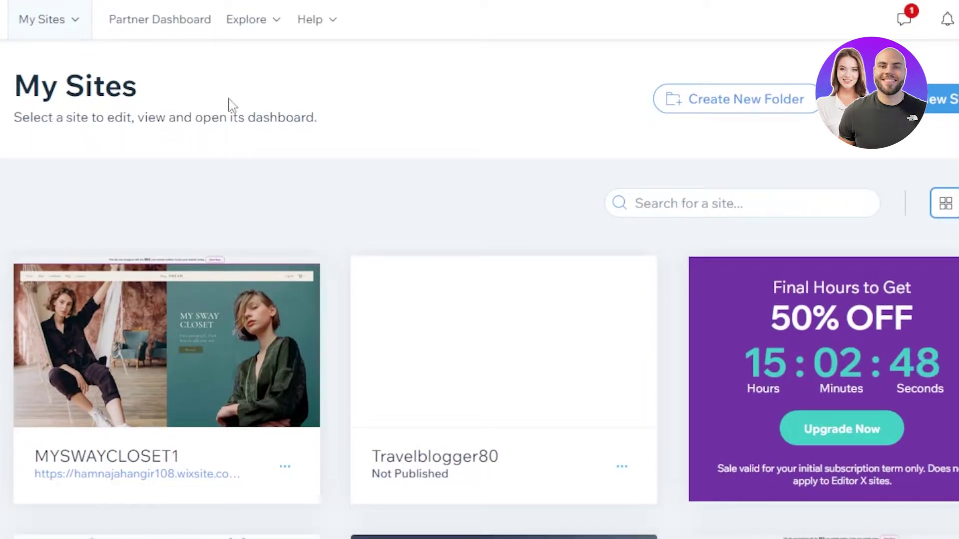
pyautogui.scroll(-5, 228, 102)
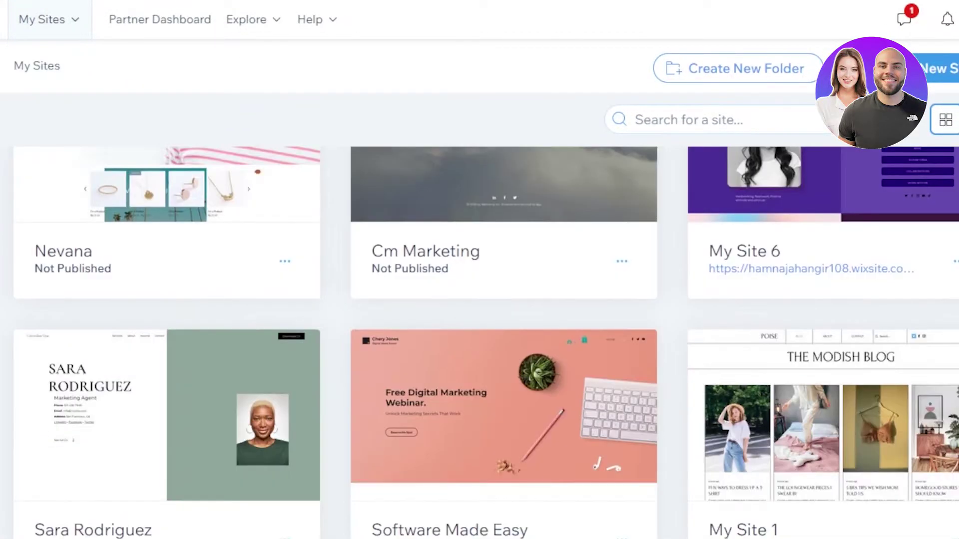
pyautogui.scroll(-5, 486, 342)
pyautogui.scroll(8, 486, 342)
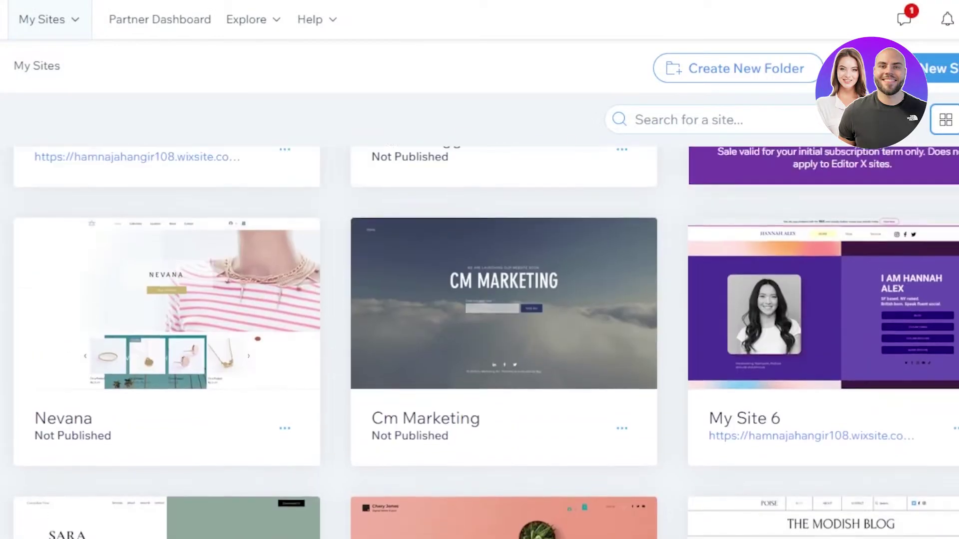
pyautogui.scroll(2, 486, 342)
pyautogui.scroll(5, 216, 229)
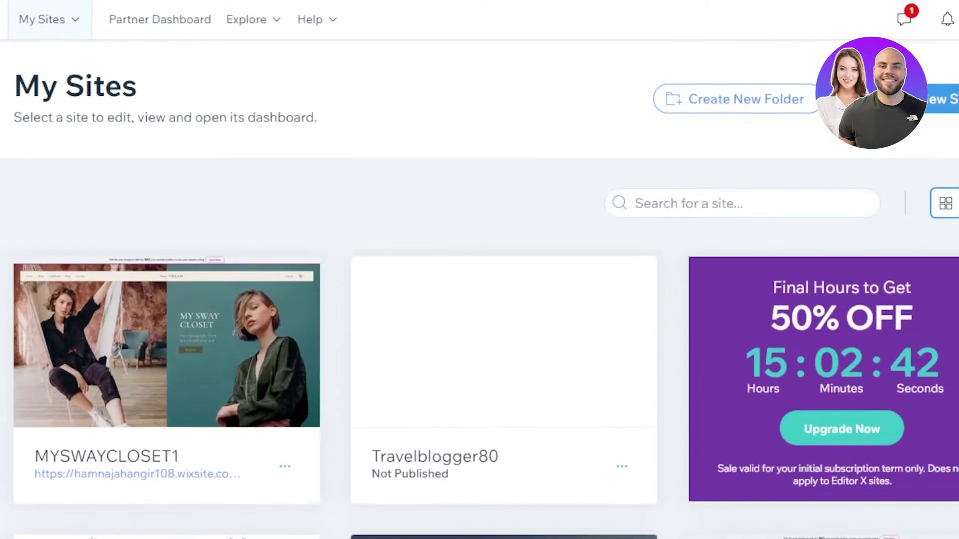
pyautogui.moveTo(128, 328)
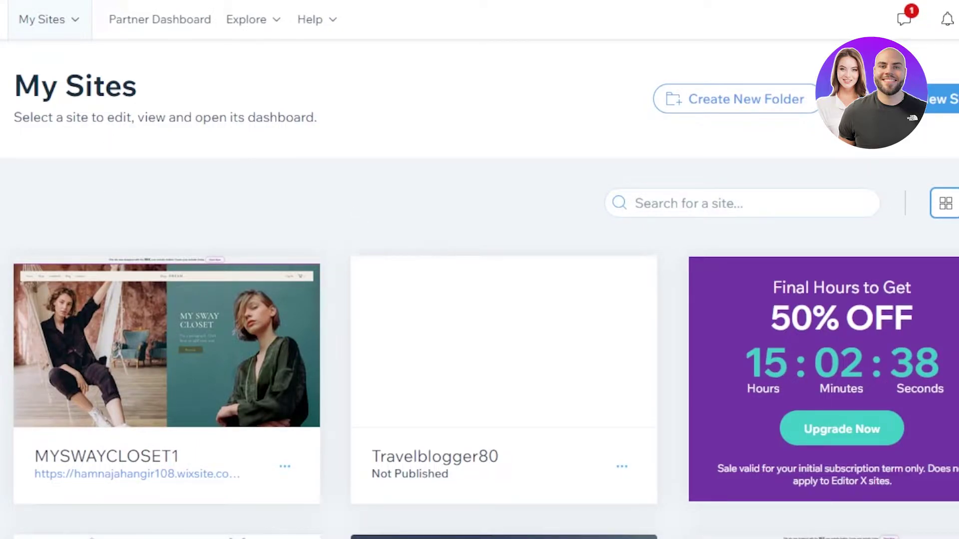
pyautogui.scroll(-4, 439, 240)
pyautogui.scroll(-5, 479, 300)
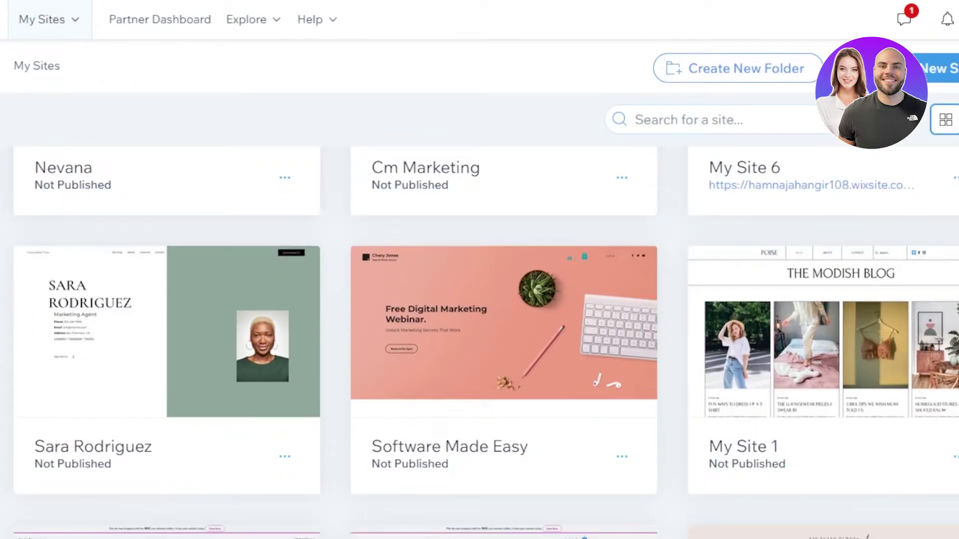
pyautogui.scroll(-5, 479, 300)
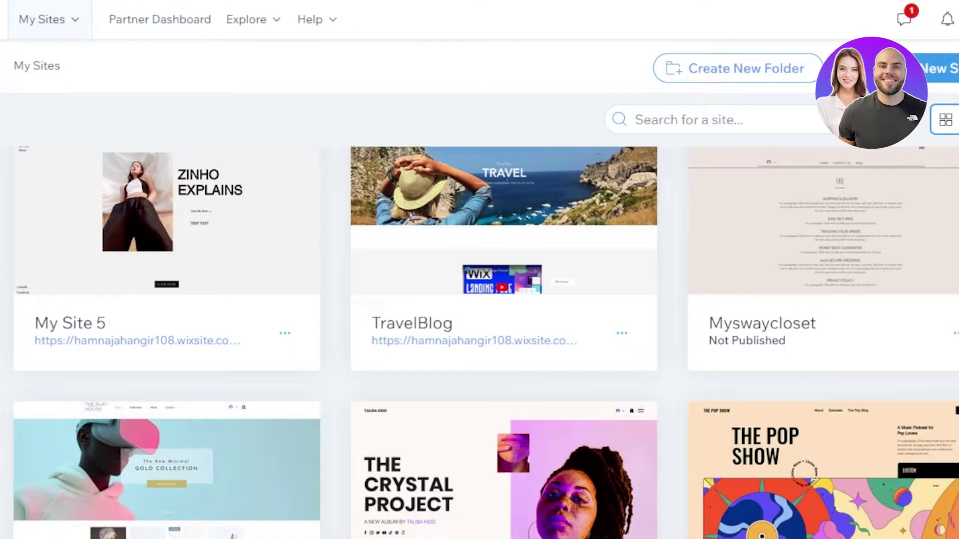
pyautogui.scroll(-3, 480, 340)
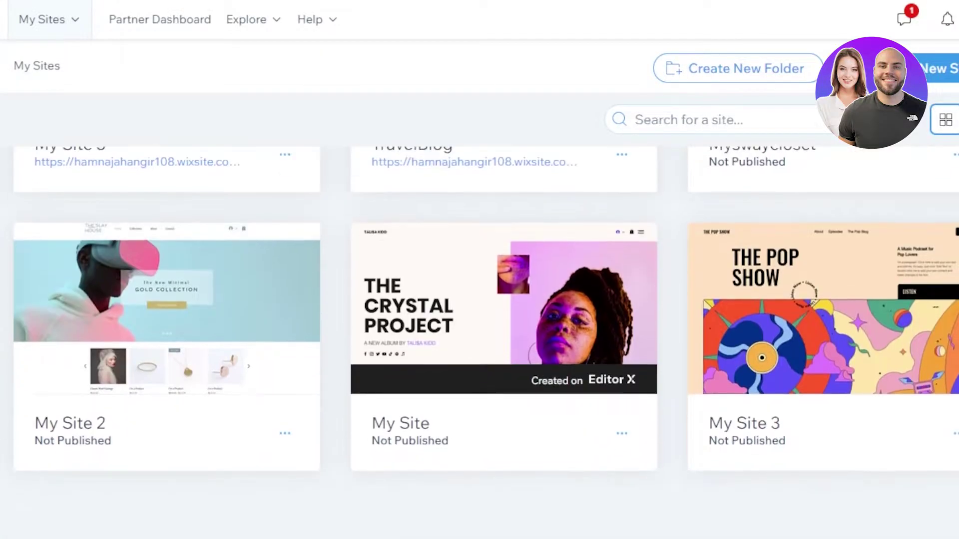
pyautogui.scroll(8, 479, 339)
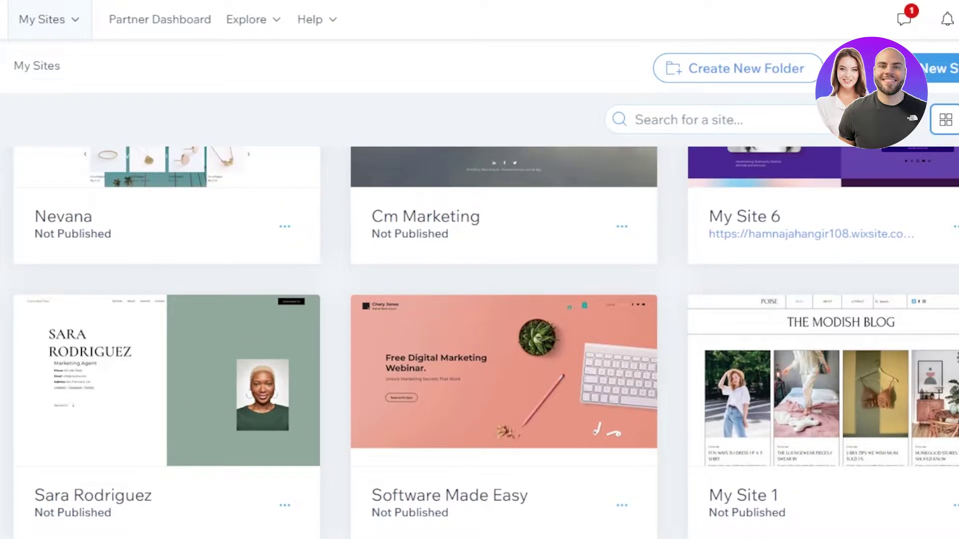
pyautogui.scroll(10, 267, 346)
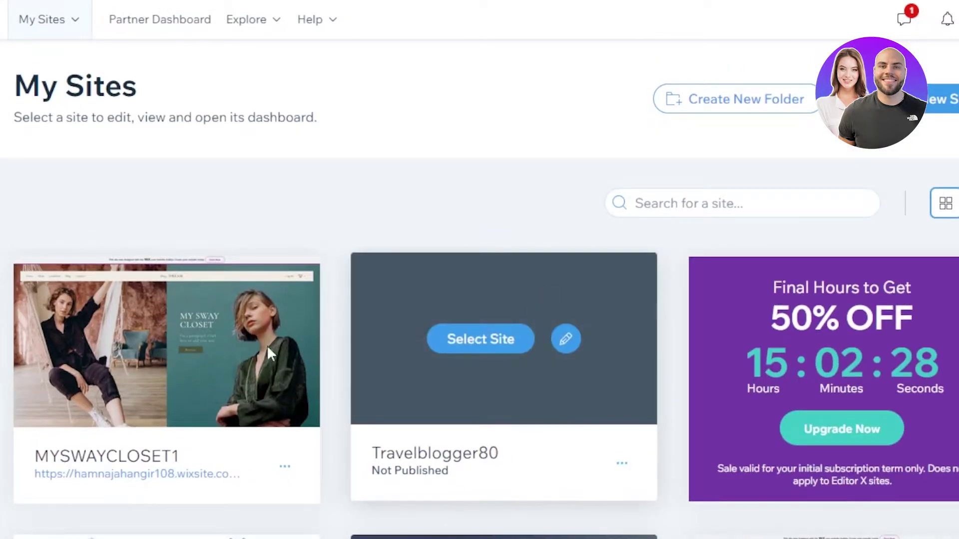
# Open the dashboard of the MYSWAYCLOSET1 site and look over its store setup checklist and sections.
pyautogui.moveTo(171, 268)
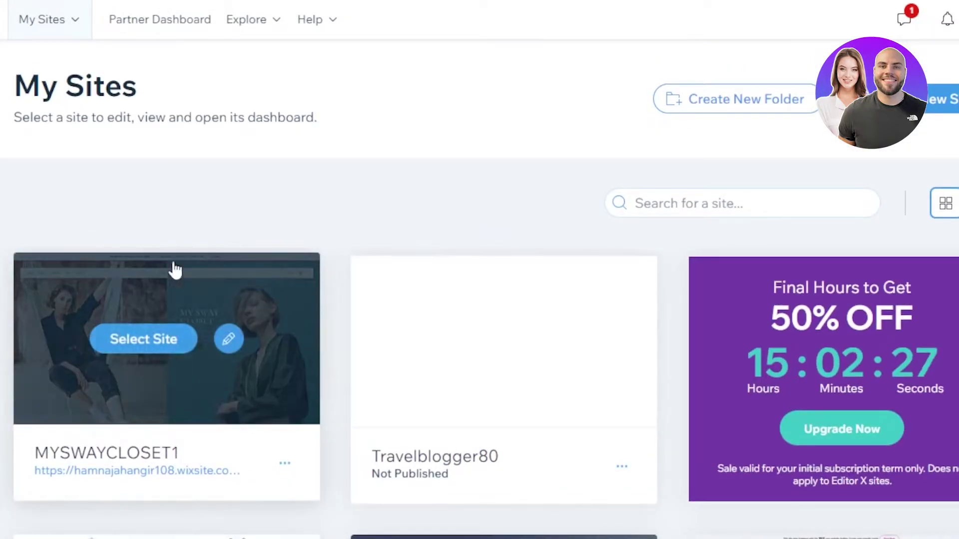
pyautogui.click(159, 339)
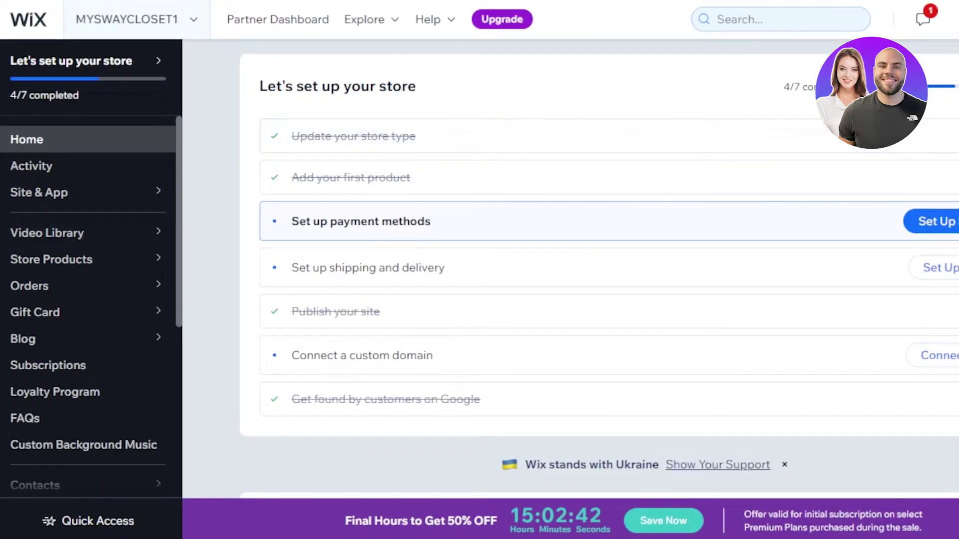
pyautogui.scroll(-8, 600, 263)
pyautogui.scroll(6, 599, 262)
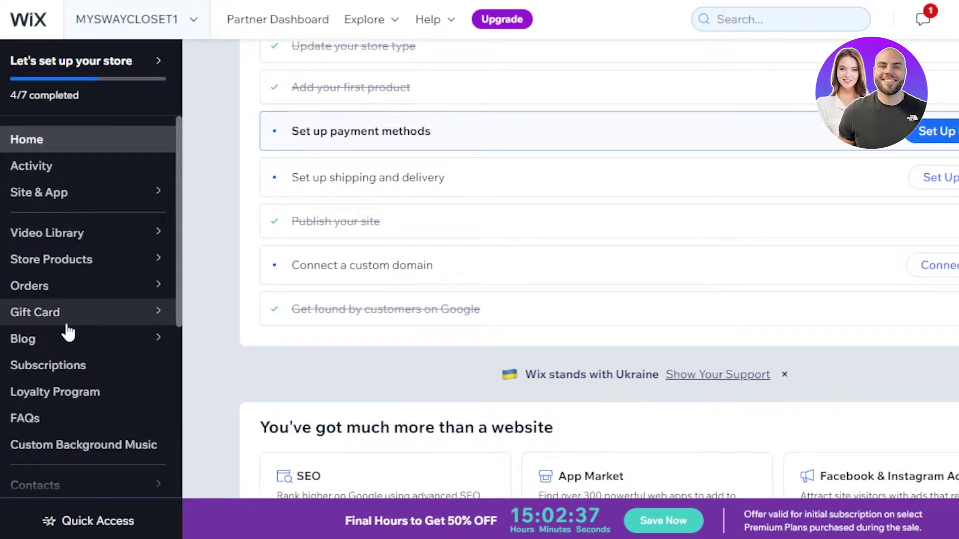
pyautogui.moveTo(177, 212); pyautogui.dragTo(182, 352)
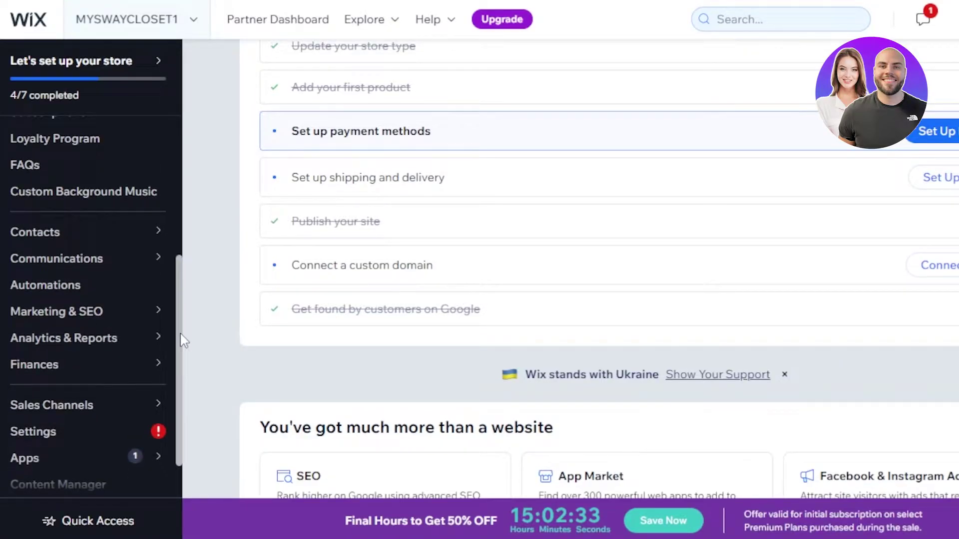
pyautogui.moveTo(182, 314); pyautogui.dragTo(186, 133)
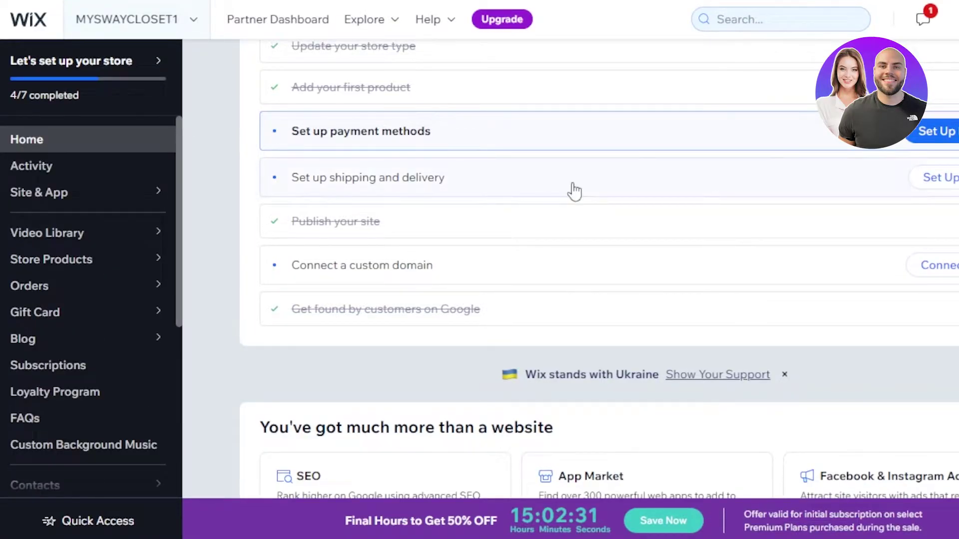
pyautogui.scroll(2, 813, 190)
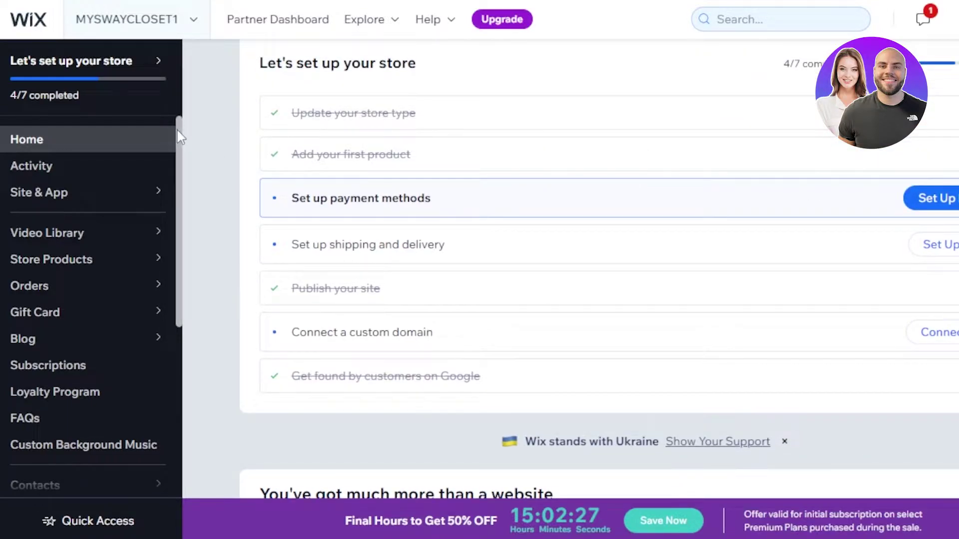
# Open the site's Email Marketing page in the Marketing & SEO section.
pyautogui.moveTo(180, 137); pyautogui.dragTo(178, 278)
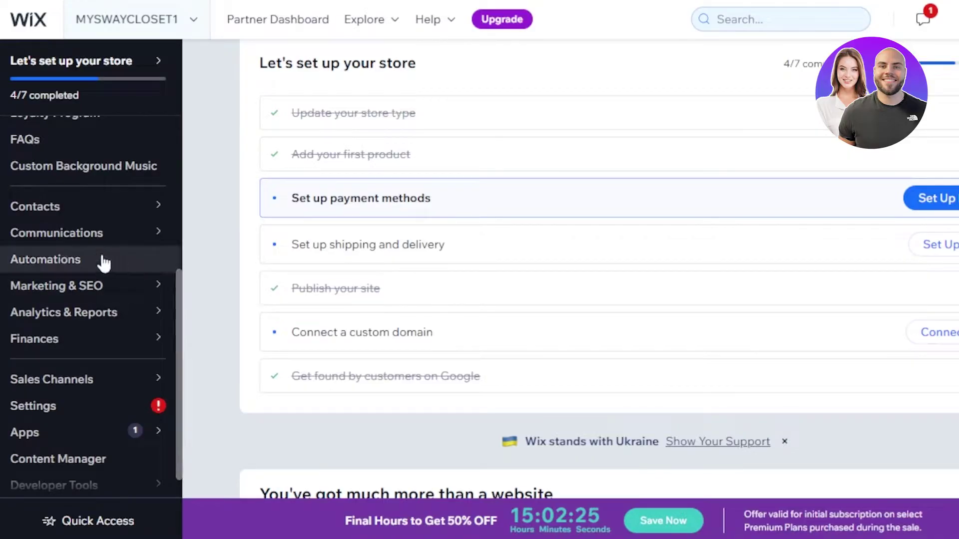
pyautogui.moveTo(78, 289)
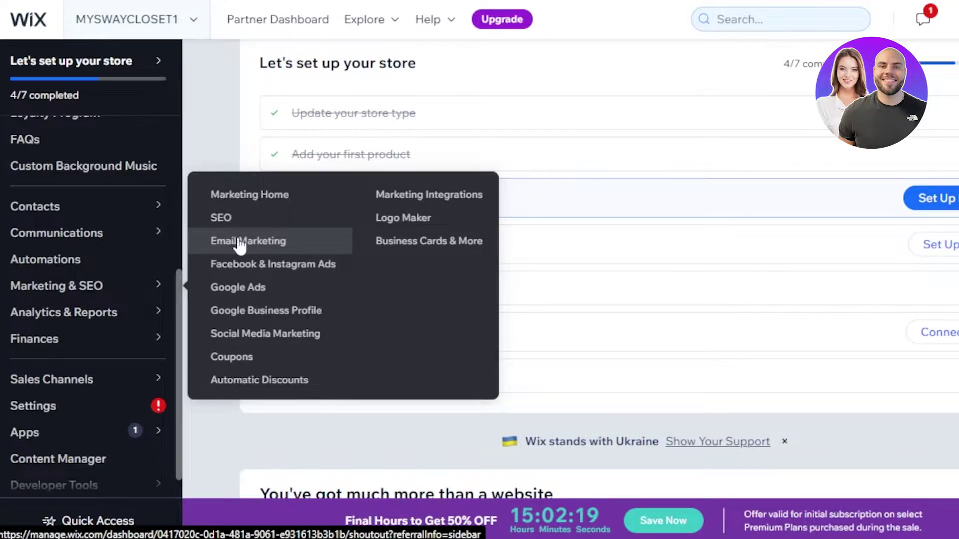
pyautogui.click(300, 246)
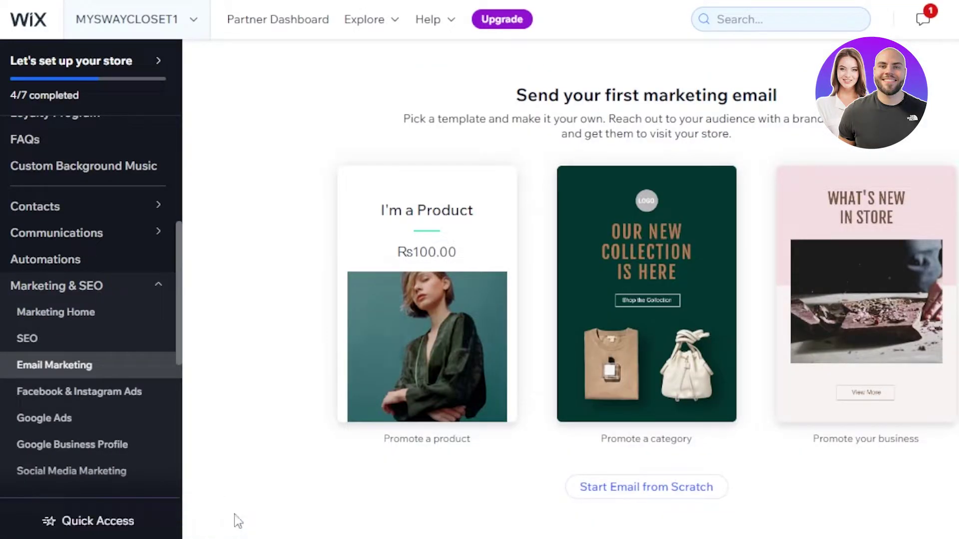
# Open the "What's New in Store" template for promoting the business in the email editor.
pyautogui.moveTo(894, 241)
pyautogui.moveTo(797, 374)
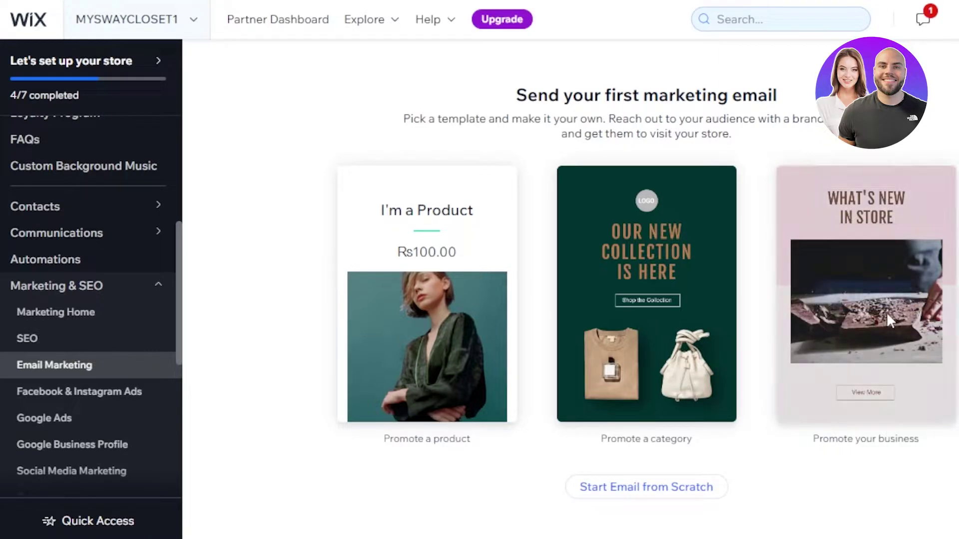
pyautogui.moveTo(869, 306)
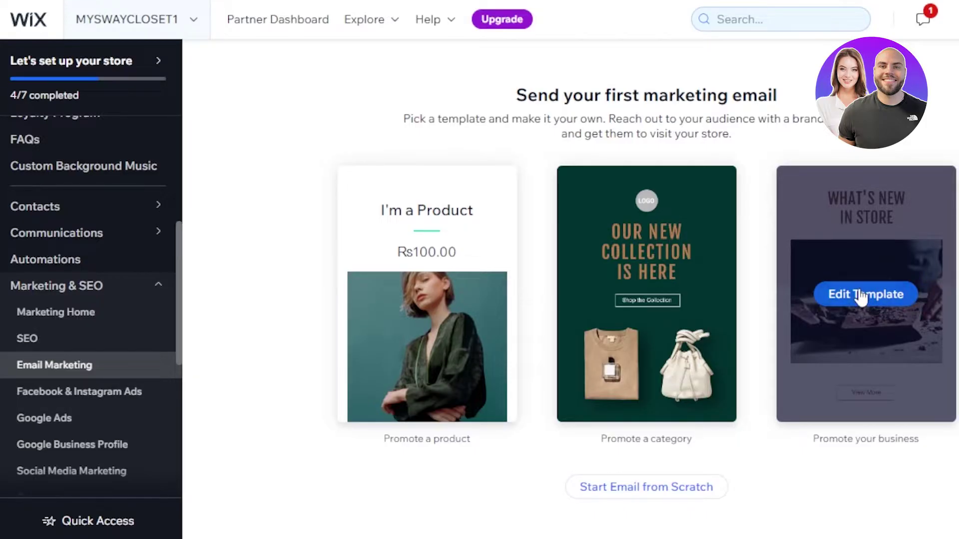
pyautogui.click(860, 297)
# Look over the email template's layout and the elements that can be added to it.
pyautogui.click(676, 150)
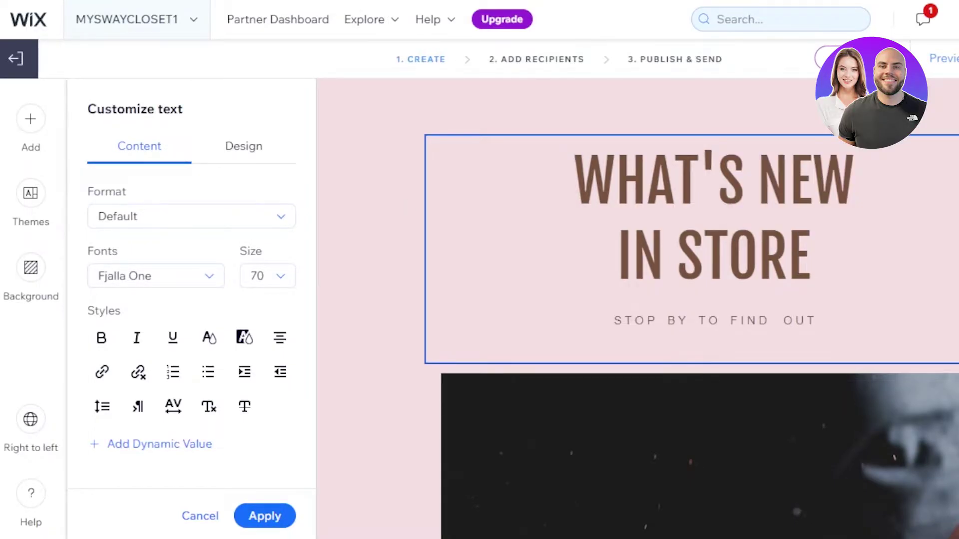
pyautogui.scroll(-10, 554, 250)
pyautogui.scroll(10, 555, 200)
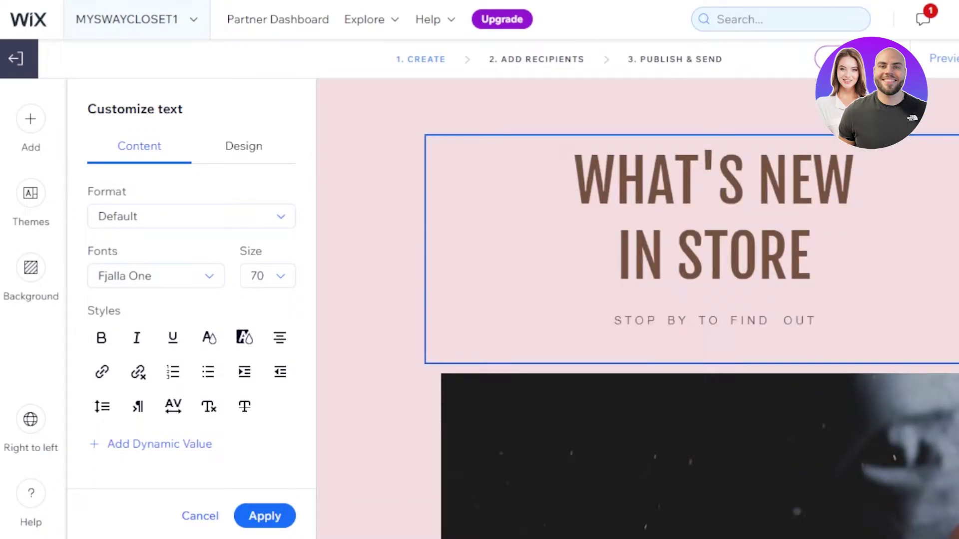
pyautogui.click(553, 132)
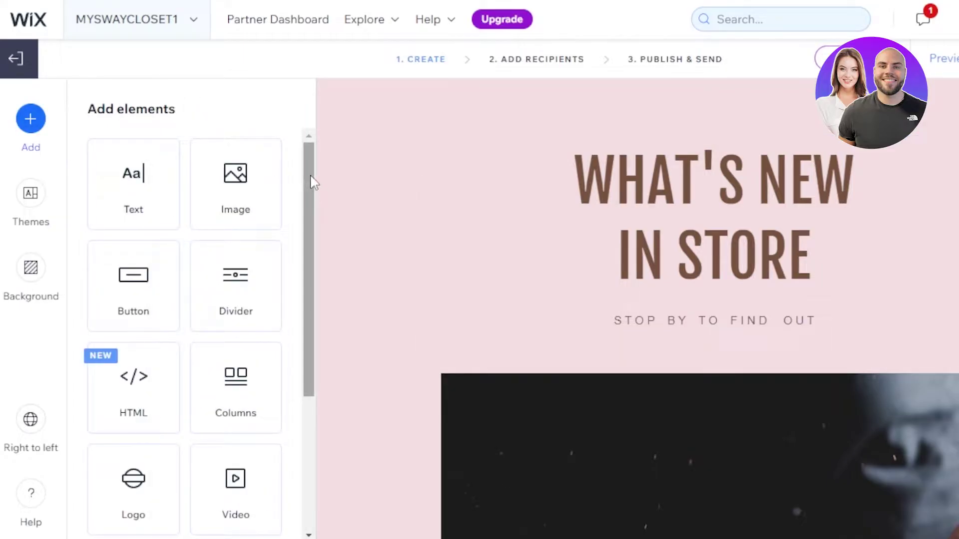
pyautogui.moveTo(311, 182); pyautogui.dragTo(307, 331)
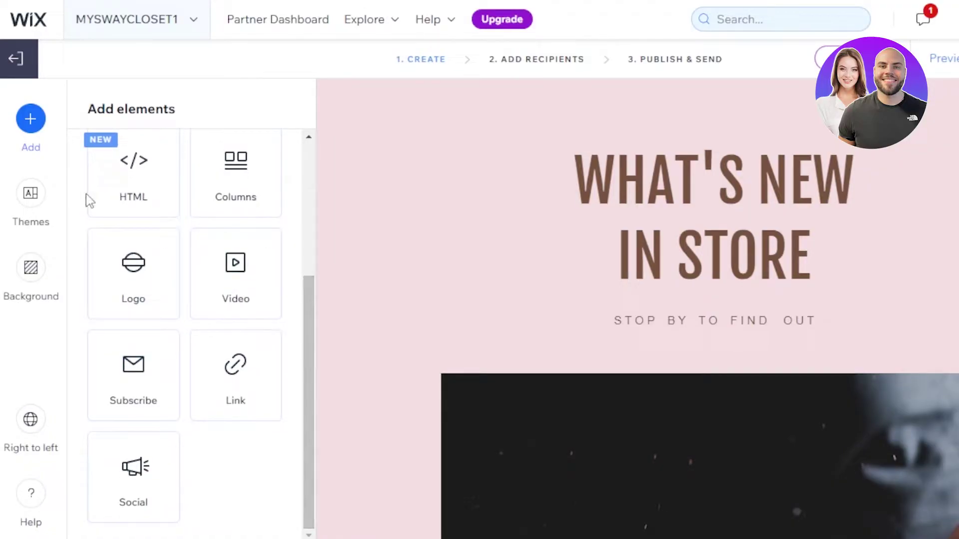
# Browse the available email themes and review the template's content down to its footer.
pyautogui.click(25, 203)
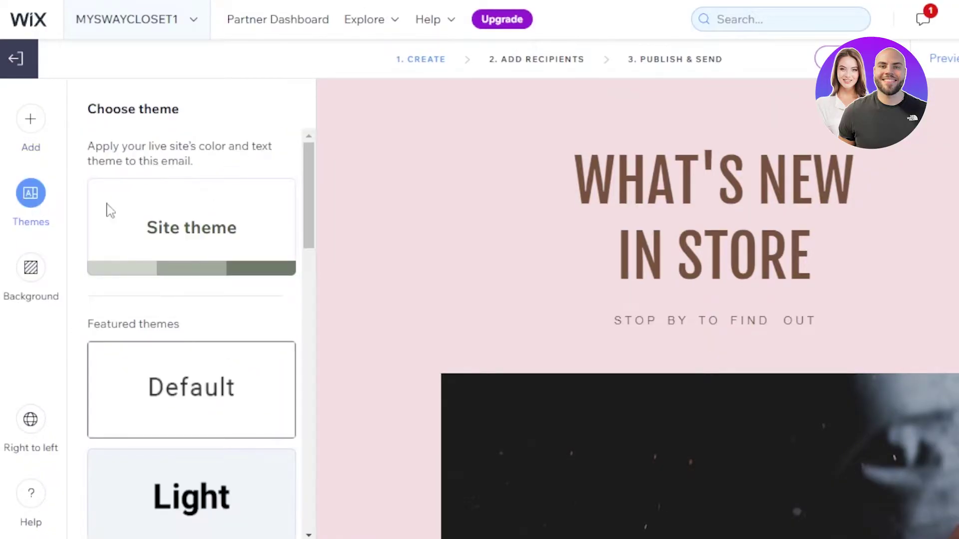
pyautogui.moveTo(311, 170); pyautogui.dragTo(317, 418)
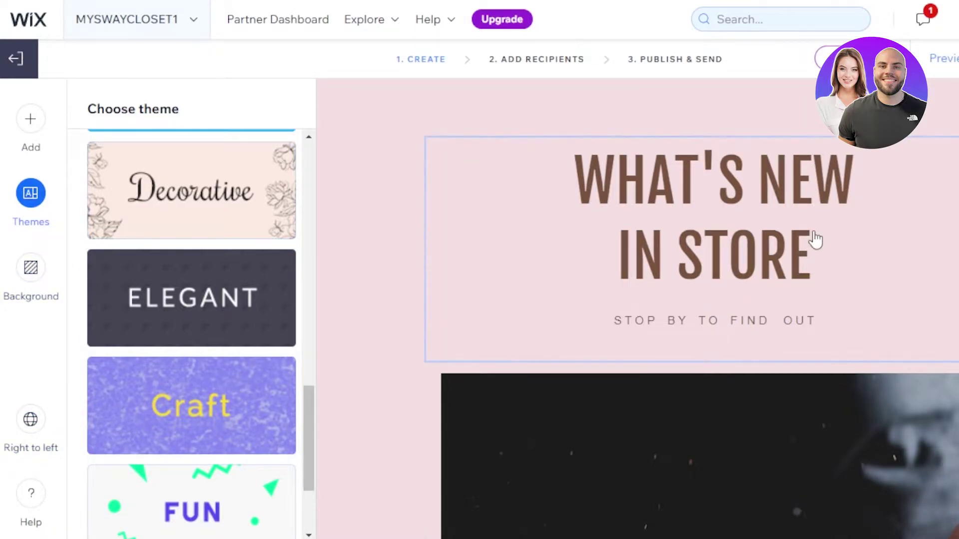
pyautogui.scroll(-10, 638, 308)
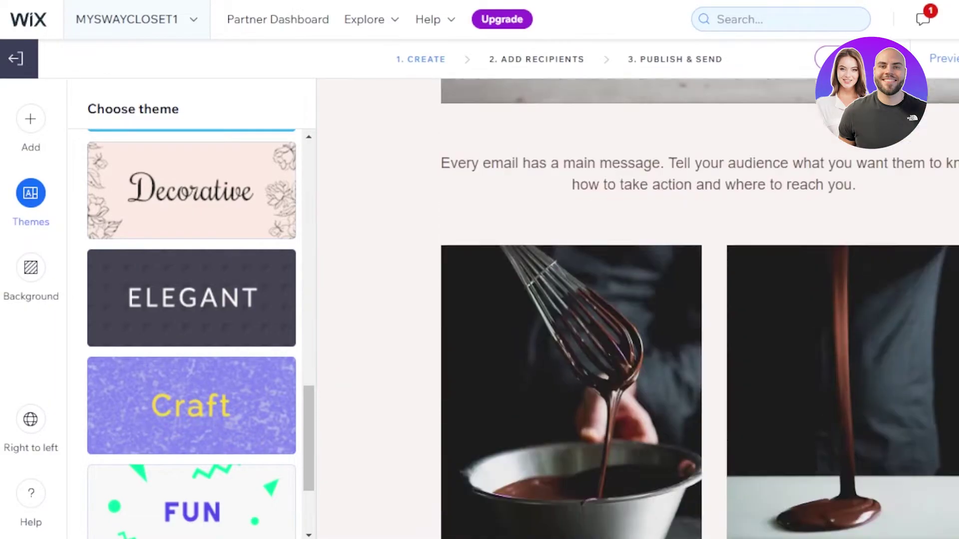
pyautogui.scroll(-10, 637, 309)
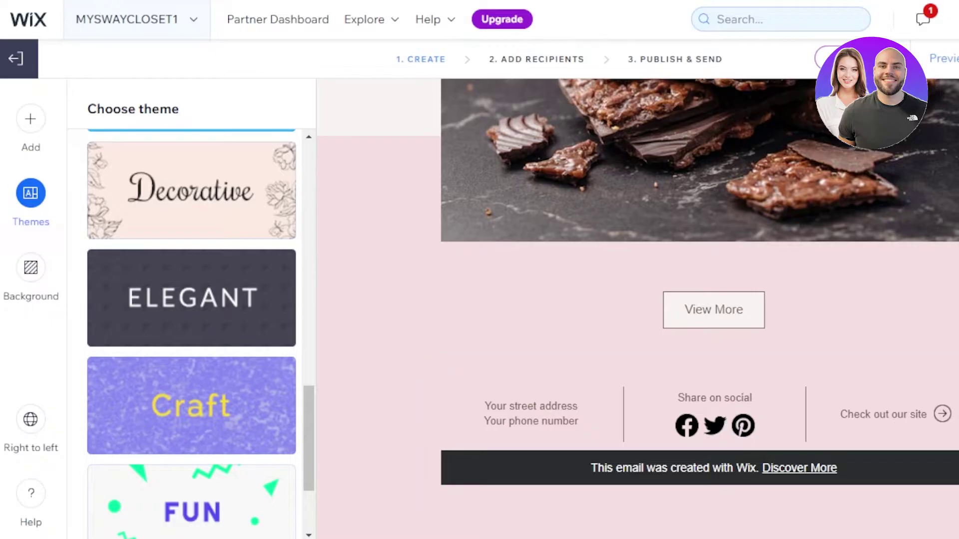
pyautogui.scroll(20, 766, 183)
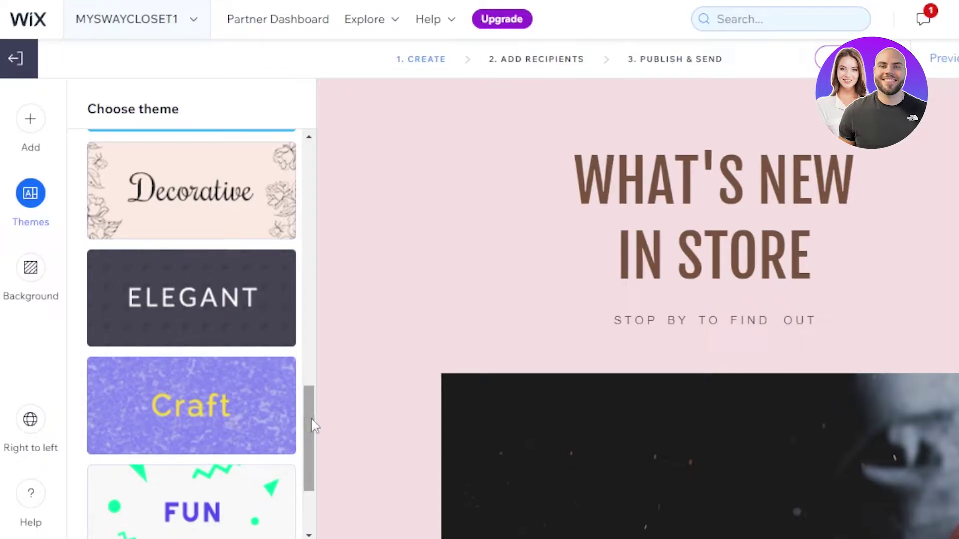
pyautogui.moveTo(309, 424); pyautogui.dragTo(321, 171)
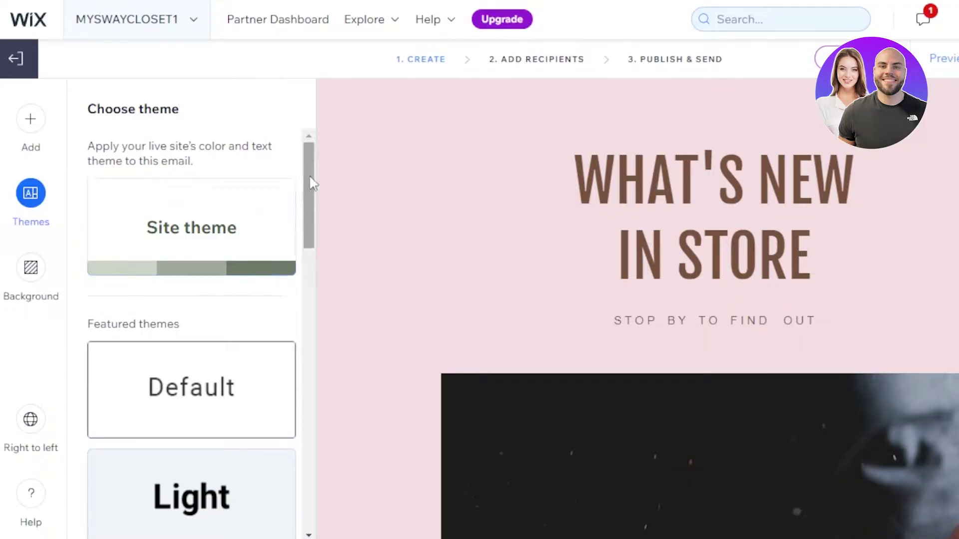
pyautogui.moveTo(310, 176); pyautogui.dragTo(310, 204)
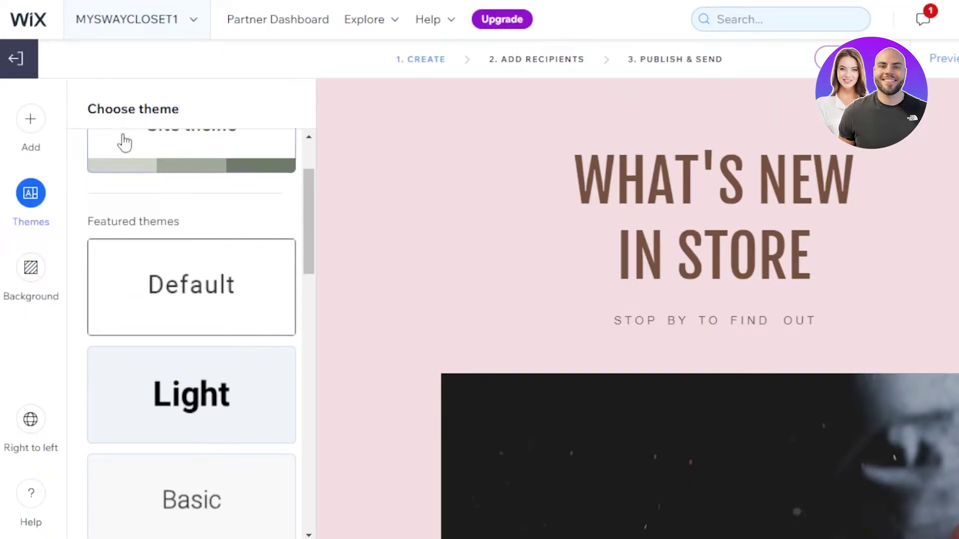
# Replace the email's "What's New in Store" heading with SWAYCLOSET.
pyautogui.click(31, 130)
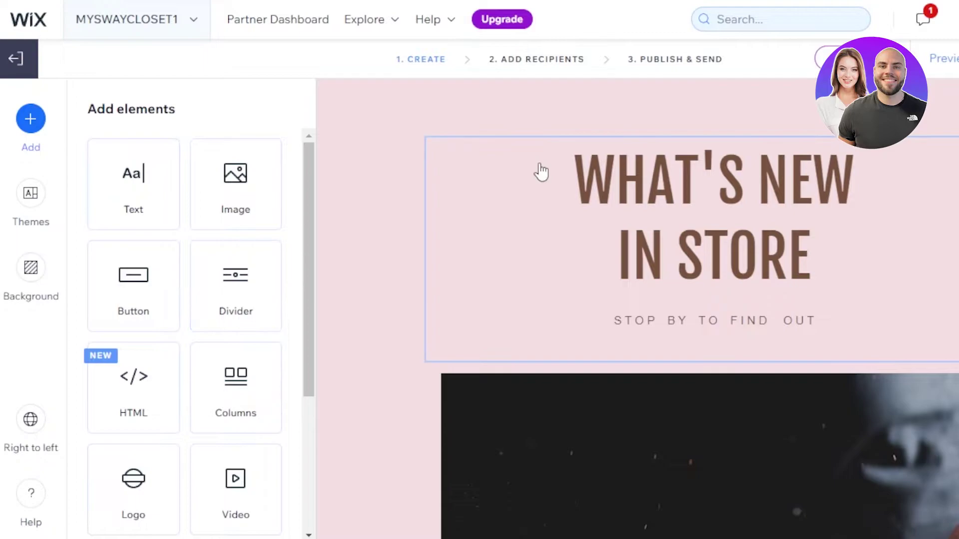
pyautogui.scroll(-2, 677, 349)
pyautogui.scroll(2, 676, 349)
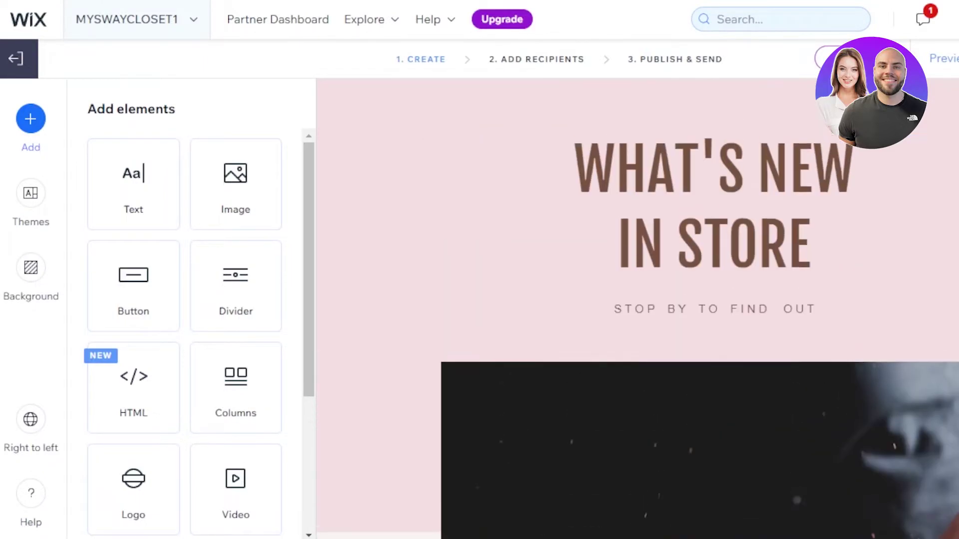
pyautogui.click(748, 225)
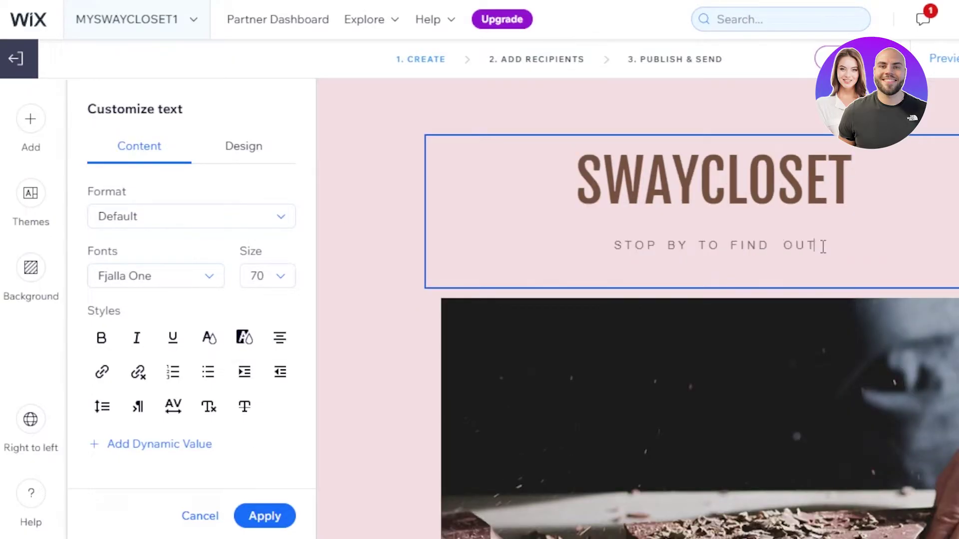
# Replace the "STOP BY TO FIND OUT" line under the SWAYCLOSET heading with FIND WHAT FITS YOU.
pyautogui.press('BackSpace')
pyautogui.press('BackSpace')
pyautogui.press('BackSpace')
pyautogui.press('BackSpace')
pyautogui.press('BackSpace')
pyautogui.press('BackSpace')
pyautogui.press('BackSpace')
pyautogui.press('BackSpace')
pyautogui.press('BackSpace')
pyautogui.press('BackSpace')
pyautogui.press('BackSpace')
pyautogui.press('BackSpace')
pyautogui.press('BackSpace')
pyautogui.press('BackSpace')
pyautogui.press('BackSpace')
pyautogui.press('BackSpace')
pyautogui.press('BackSpace')
pyautogui.press('BackSpace')
pyautogui.write('FIND WHAT FITS YOU')
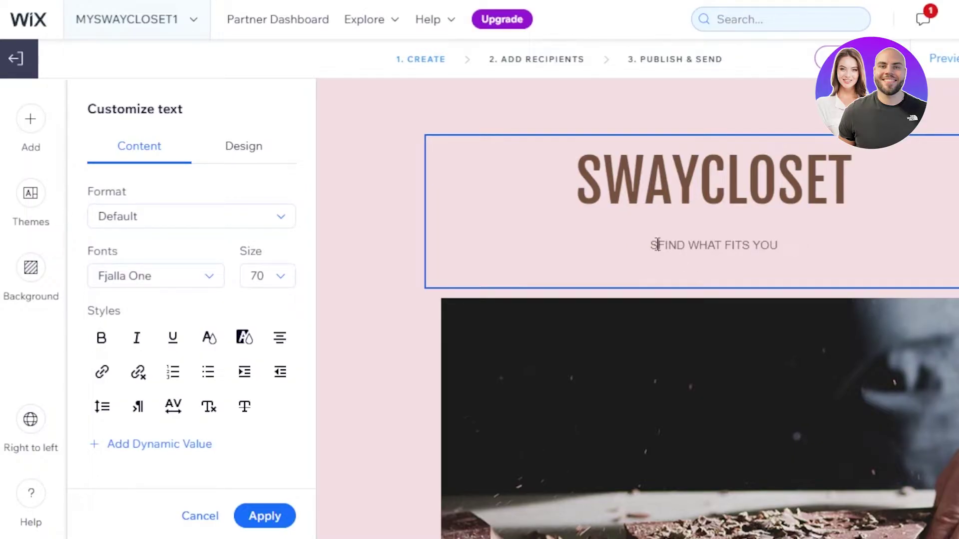
pyautogui.press('BackSpace')
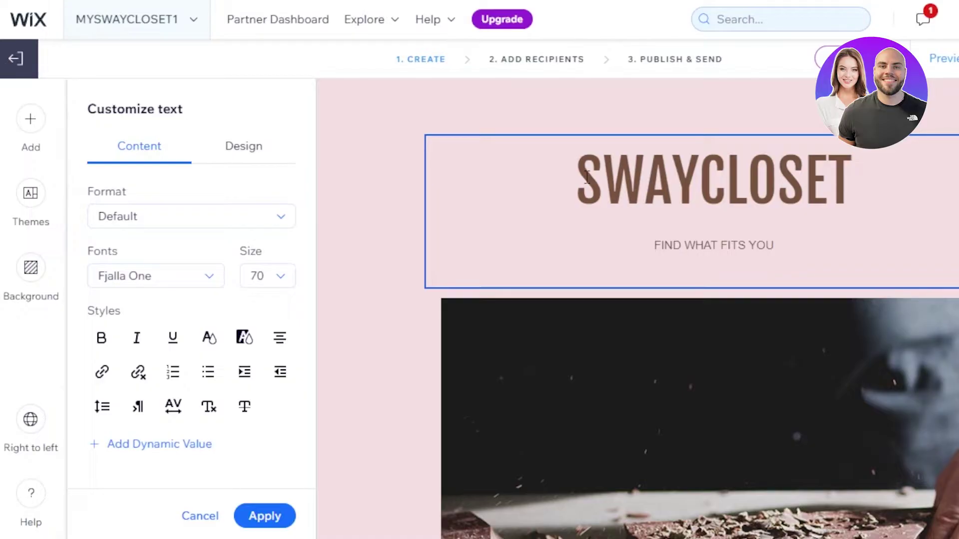
# Replace the large chocolate image below the heading with the uploaded file images (2).jpeg.
pyautogui.scroll(-5, 718, 273)
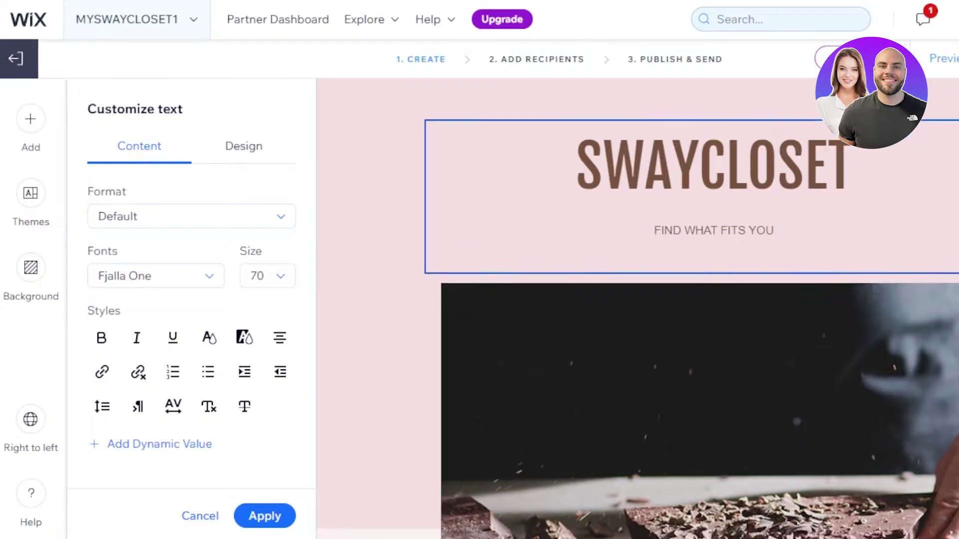
pyautogui.click(718, 272)
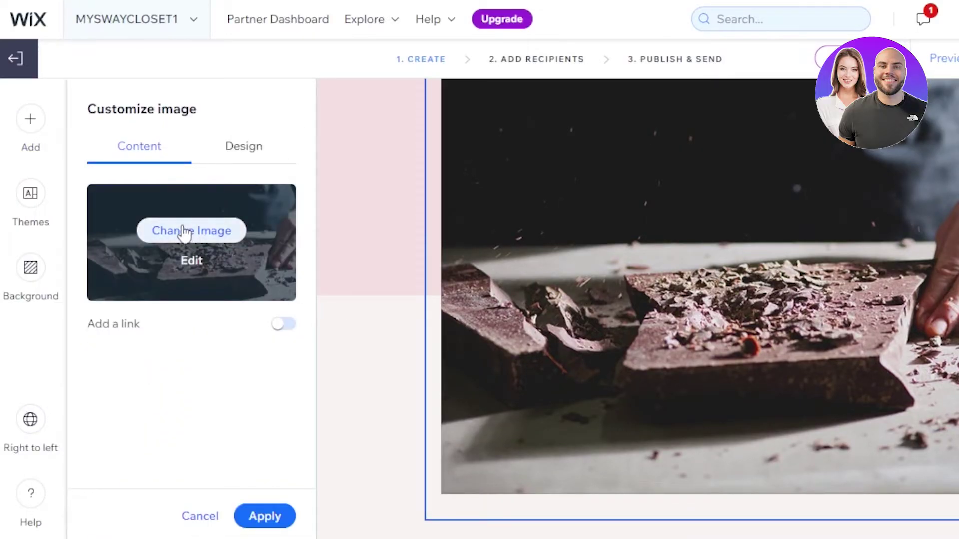
pyautogui.click(196, 233)
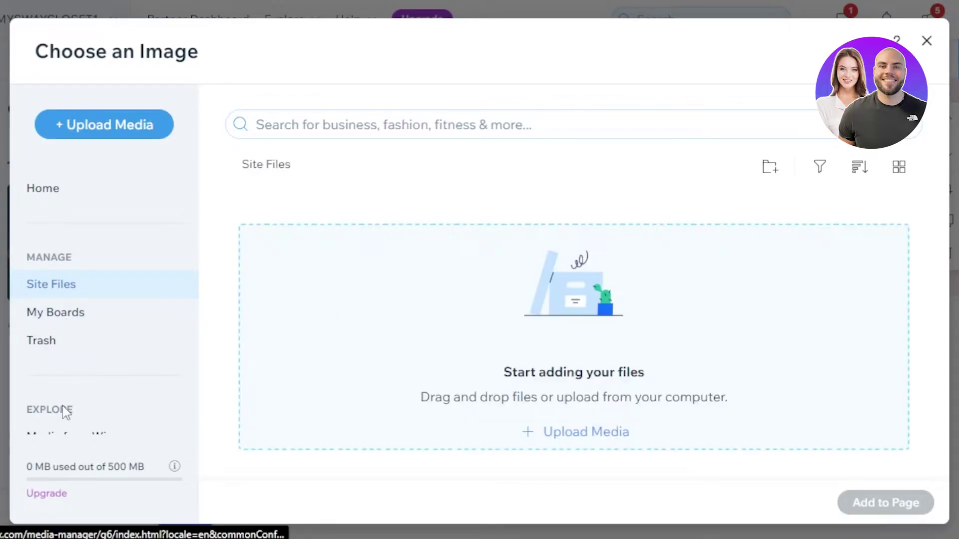
pyautogui.click(53, 313)
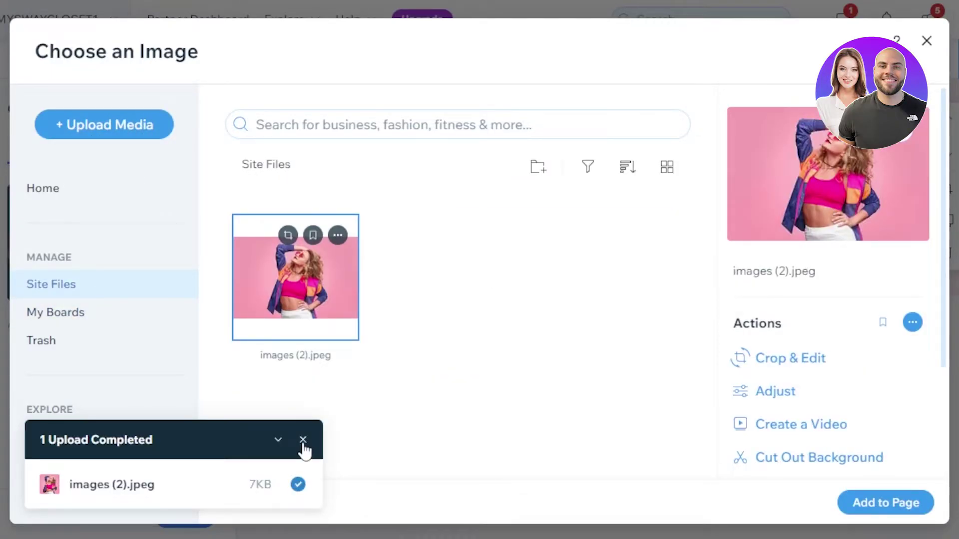
pyautogui.click(302, 440)
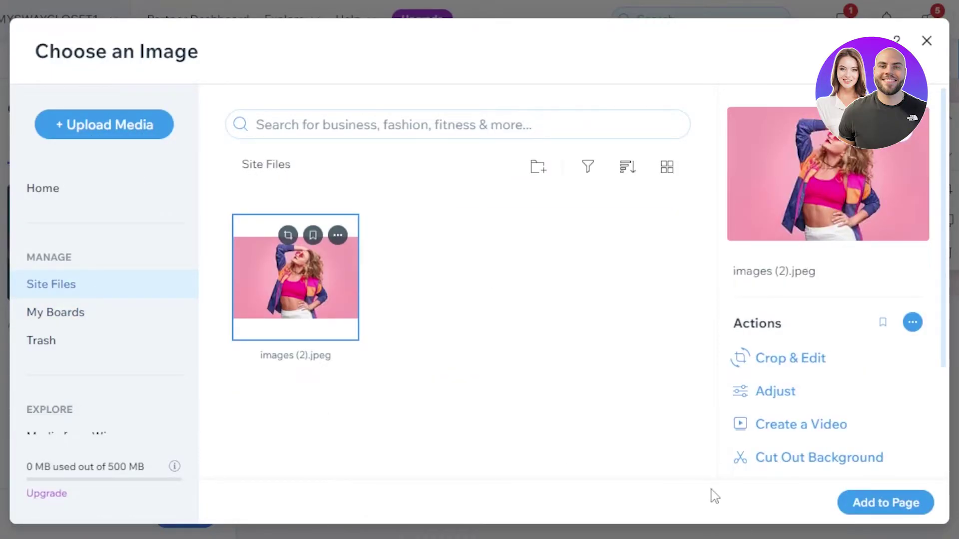
pyautogui.click(880, 515)
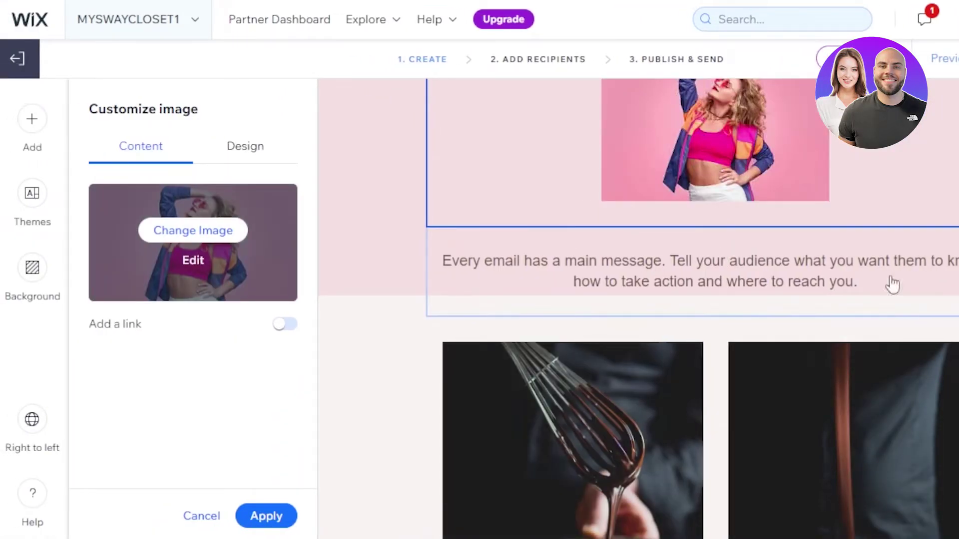
pyautogui.scroll(5, 899, 289)
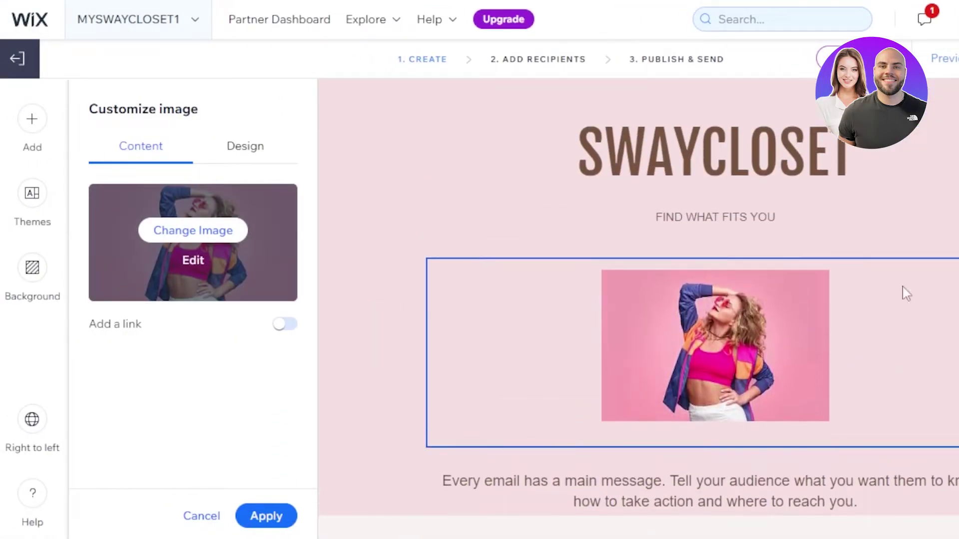
# Check the padding settings of the fashion image below the heading.
pyautogui.press('Escape')
pyautogui.click(686, 363)
pyautogui.click(240, 159)
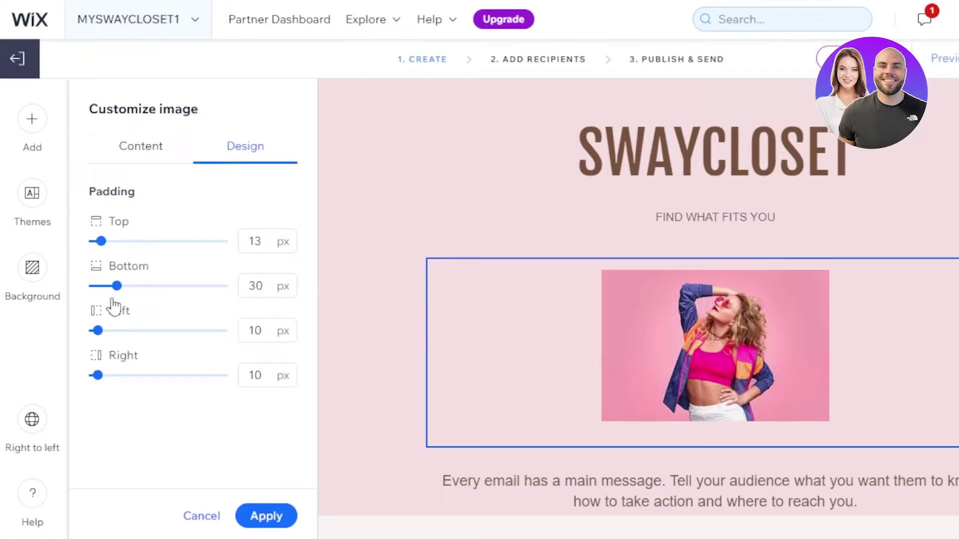
pyautogui.click(143, 148)
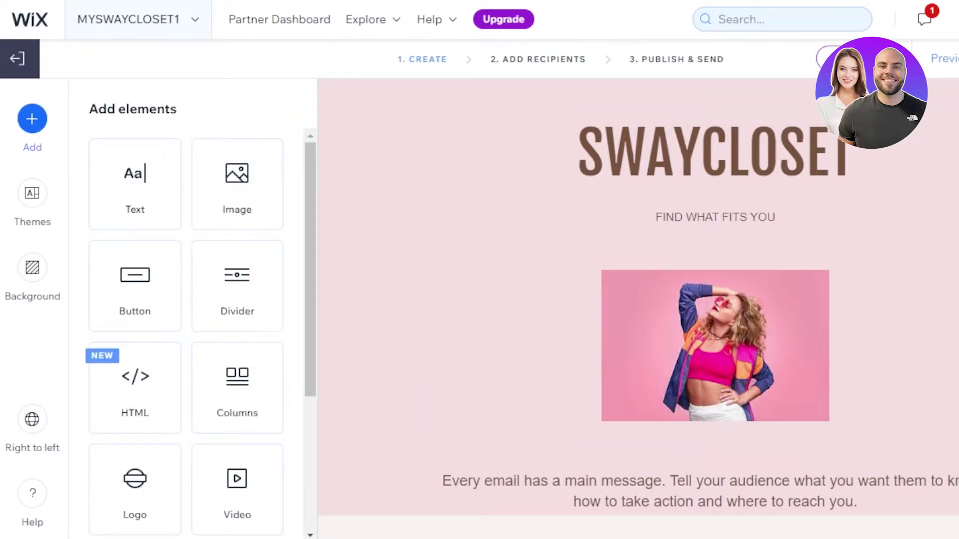
# Delete the "Every email has a main message" paragraph below the fashion image.
pyautogui.scroll(-5, 661, 280)
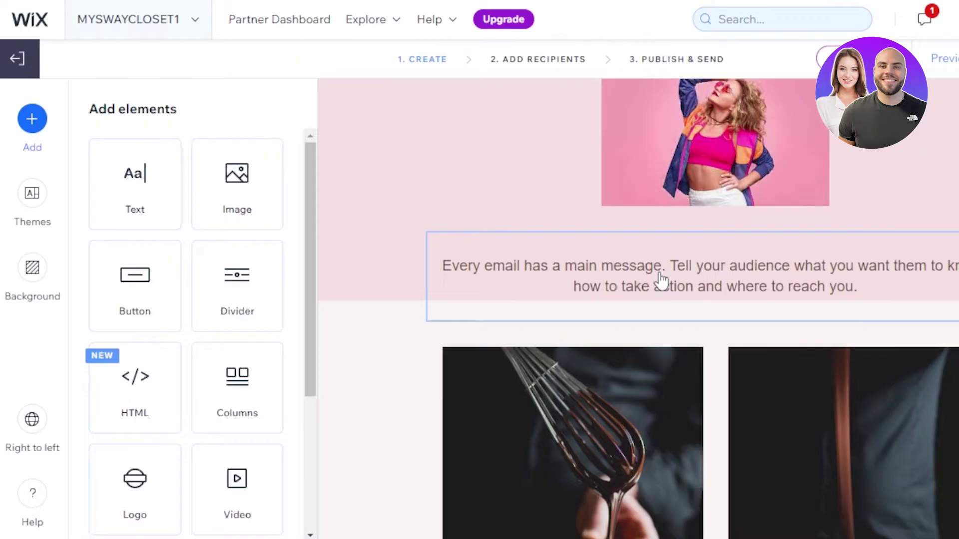
pyautogui.click(662, 280)
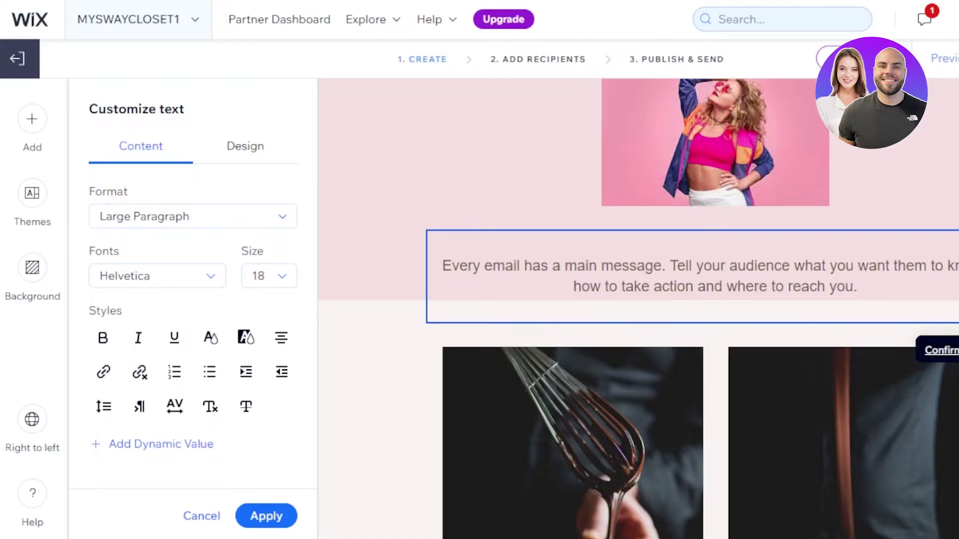
pyautogui.press('Delete')
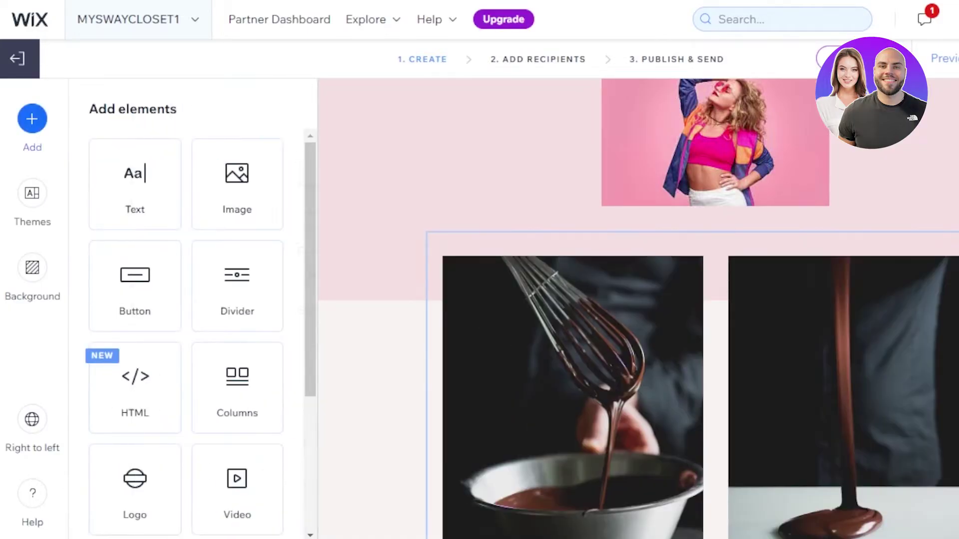
# Add a text block below the fashion image reading "CHECKOUT OUR BUSINESS. WE HAVE EVERYTHING YOU NEED.".
pyautogui.click(244, 186)
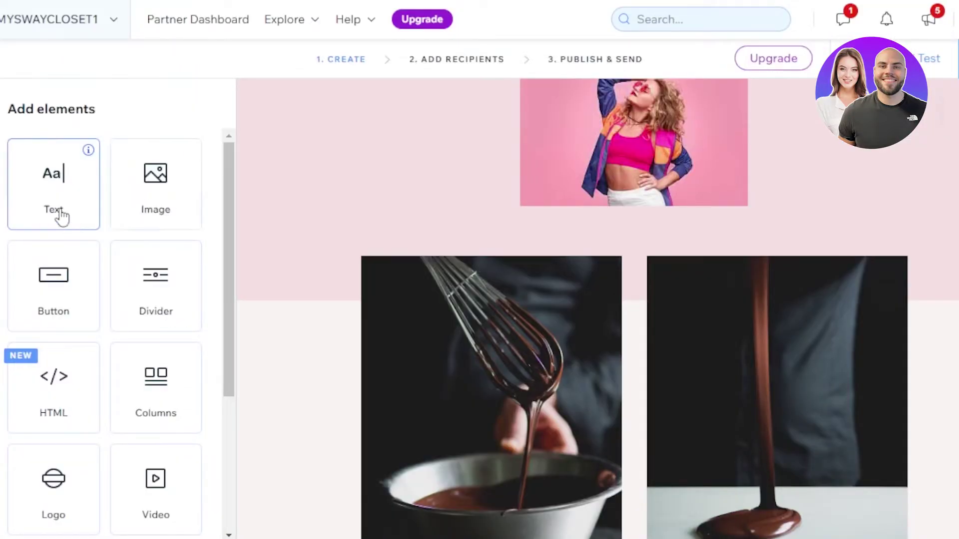
pyautogui.click(61, 216)
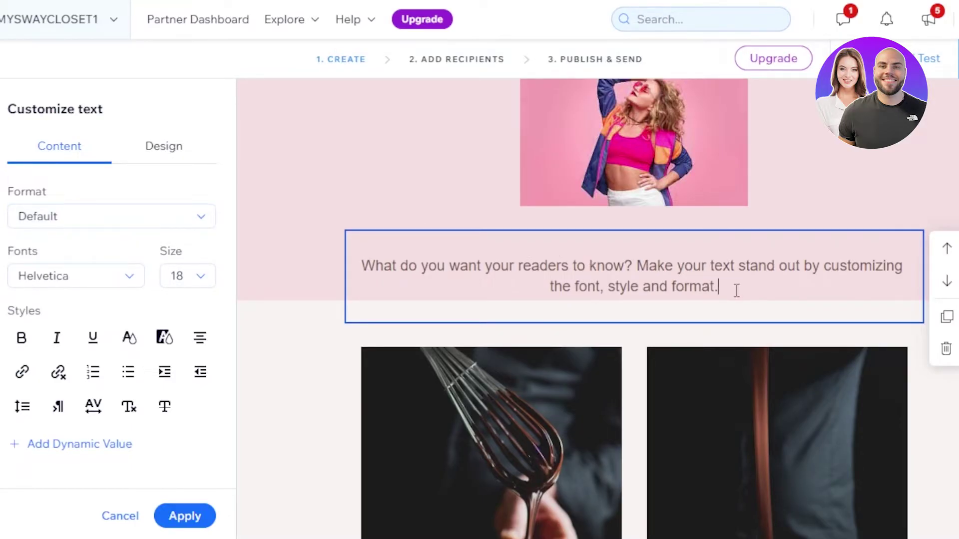
pyautogui.press('BackSpace')
pyautogui.press('BackSpace')
pyautogui.press('BackSpace')
pyautogui.press('BackSpace')
pyautogui.press('BackSpace')
pyautogui.press('BackSpace')
pyautogui.press('BackSpace')
pyautogui.press('BackSpace')
pyautogui.press('BackSpace')
pyautogui.press('BackSpace')
pyautogui.press('BackSpace')
pyautogui.press('BackSpace')
pyautogui.press('BackSpace')
pyautogui.press('BackSpace')
pyautogui.press('BackSpace')
pyautogui.press('BackSpace')
pyautogui.press('BackSpace')
pyautogui.press('BackSpace')
pyautogui.press('BackSpace')
pyautogui.press('BackSpace')
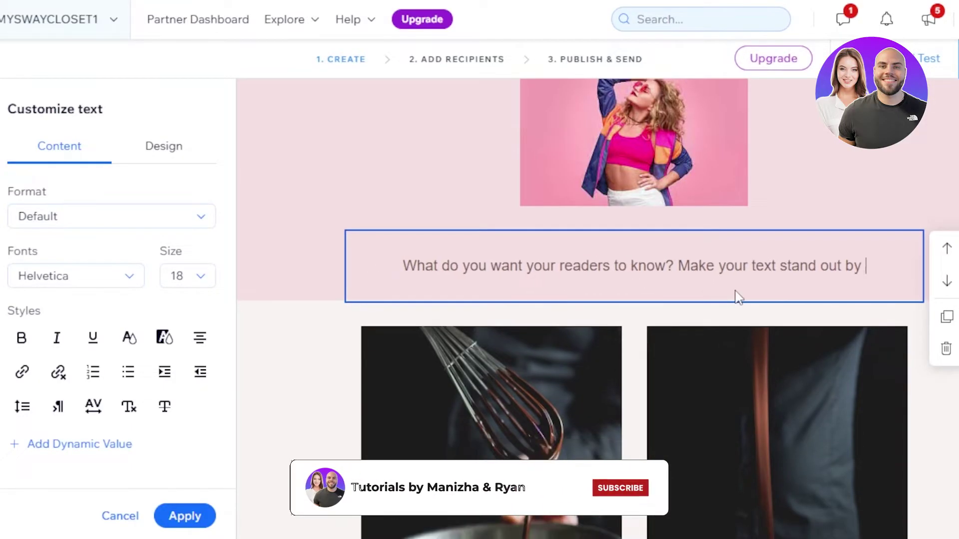
pyautogui.press('BackSpace')
pyautogui.press('BackSpace')
pyautogui.press('BackSpace')
pyautogui.press('BackSpace')
pyautogui.press('BackSpace')
pyautogui.press('BackSpace')
pyautogui.press('BackSpace')
pyautogui.press('BackSpace')
pyautogui.press('BackSpace')
pyautogui.press('BackSpace')
pyautogui.press('BackSpace')
pyautogui.press('BackSpace')
pyautogui.press('BackSpace')
pyautogui.press('BackSpace')
pyautogui.press('BackSpace')
pyautogui.press('BackSpace')
pyautogui.press('BackSpace')
pyautogui.press('BackSpace')
pyautogui.press('BackSpace')
pyautogui.press('BackSpace')
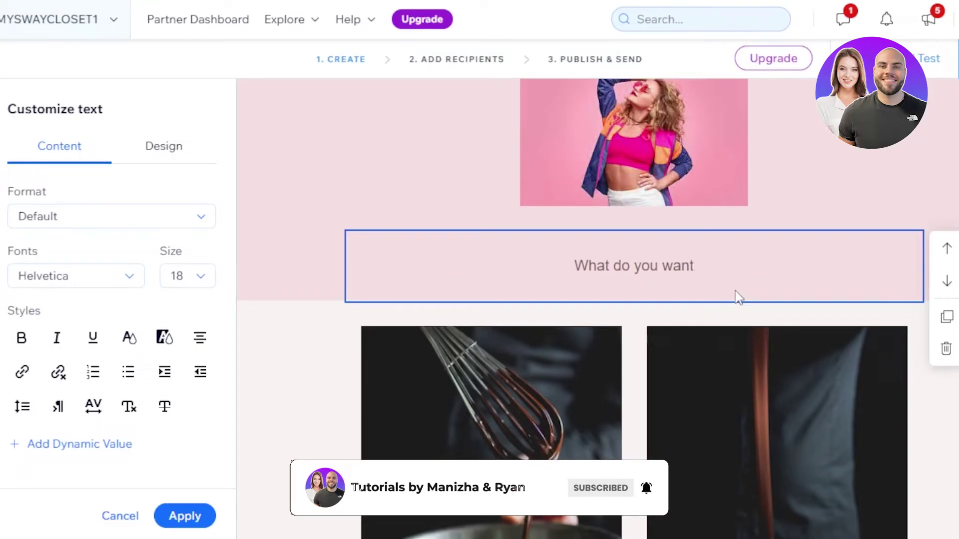
pyautogui.press('BackSpace')
pyautogui.press('BackSpace')
pyautogui.press('BackSpace')
pyautogui.press('BackSpace')
pyautogui.press('BackSpace')
pyautogui.press('BackSpace')
pyautogui.press('BackSpace')
pyautogui.press('BackSpace')
pyautogui.press('BackSpace')
pyautogui.press('BackSpace')
pyautogui.press('BackSpace')
pyautogui.press('BackSpace')
pyautogui.press('BackSpace')
pyautogui.press('BackSpace')
pyautogui.press('BackSpace')
pyautogui.press('BackSpace')
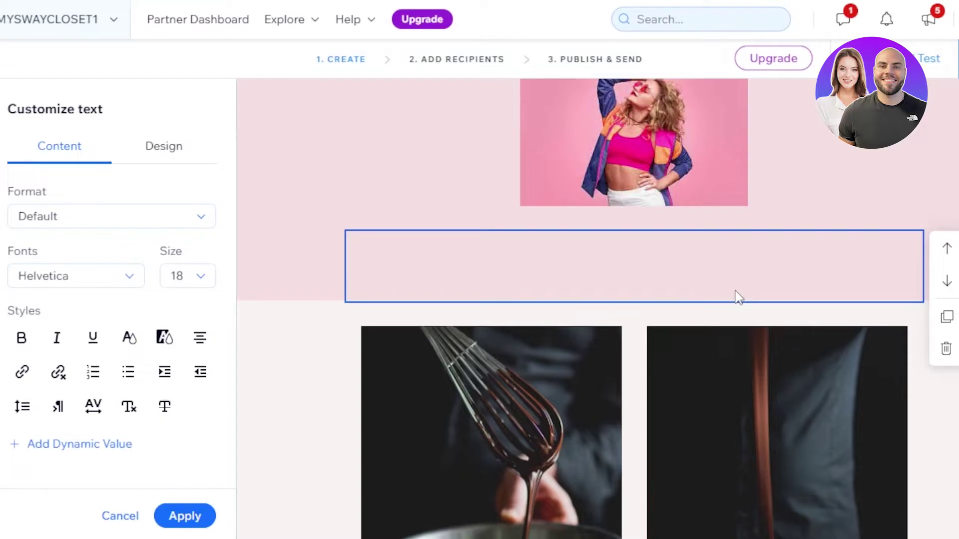
pyautogui.write('CHECKOUT OUR BUSINESS. WE HAVE EVERYTHING YOU NEED.')
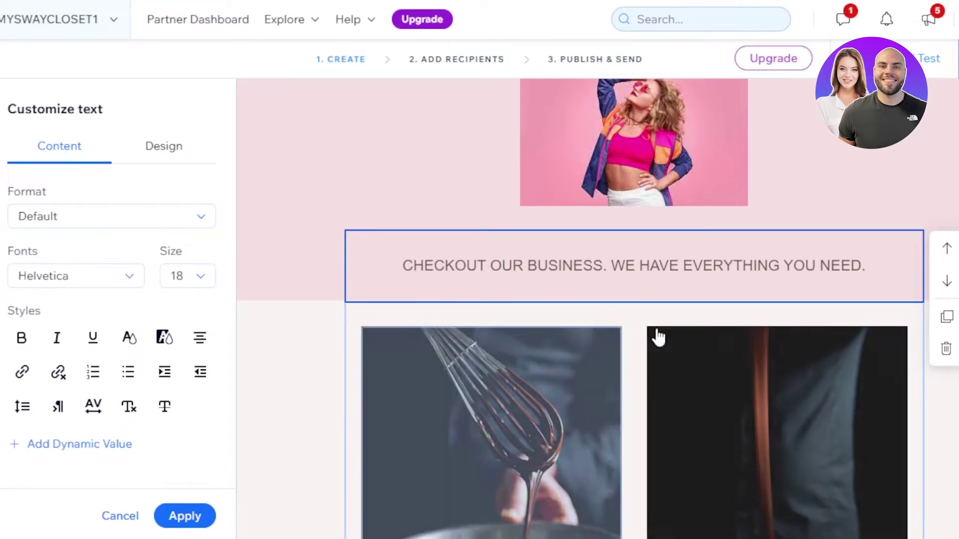
# Examine the two side-by-side chocolate images and the customization options offered for each one.
pyautogui.scroll(-1, 949, 280)
pyautogui.scroll(-3, 598, 308)
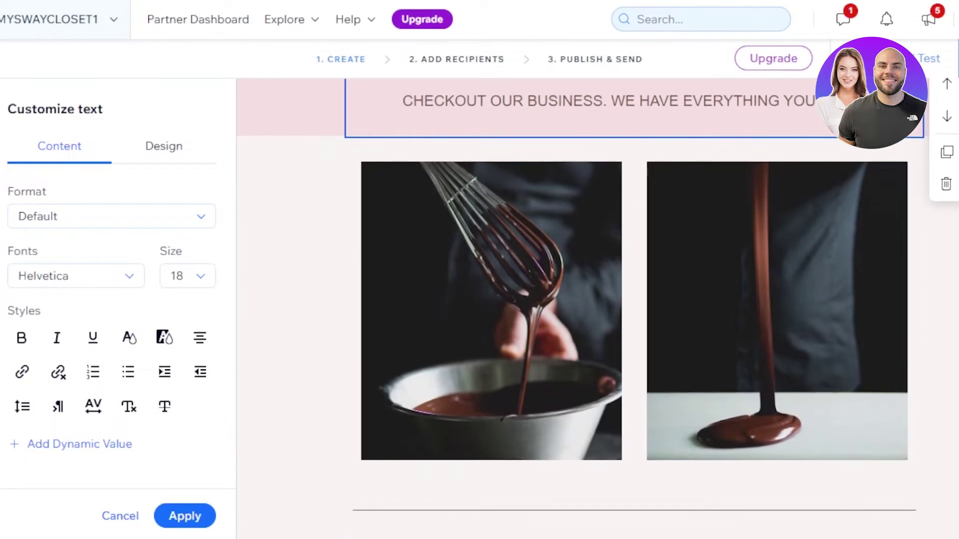
pyautogui.click(597, 314)
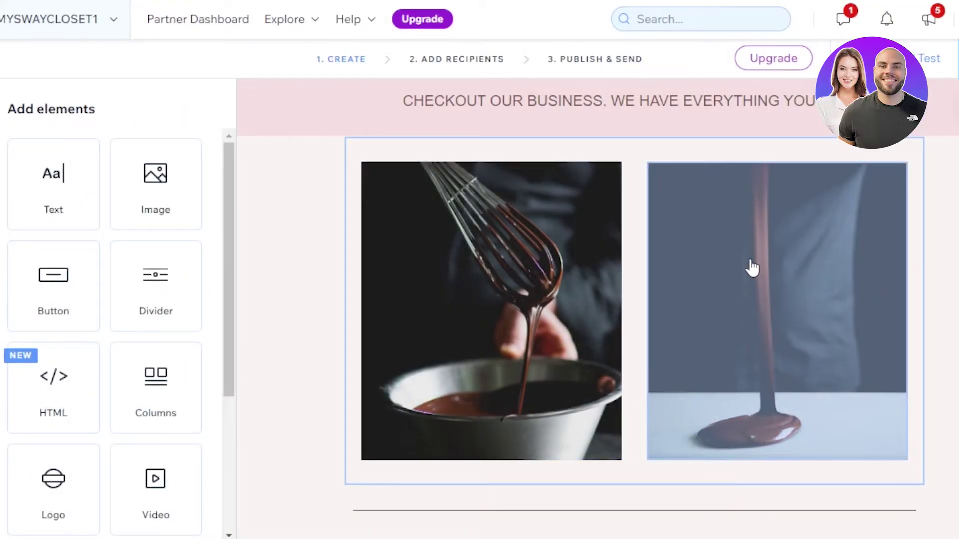
pyautogui.scroll(-6, 635, 309)
pyautogui.scroll(9, 635, 308)
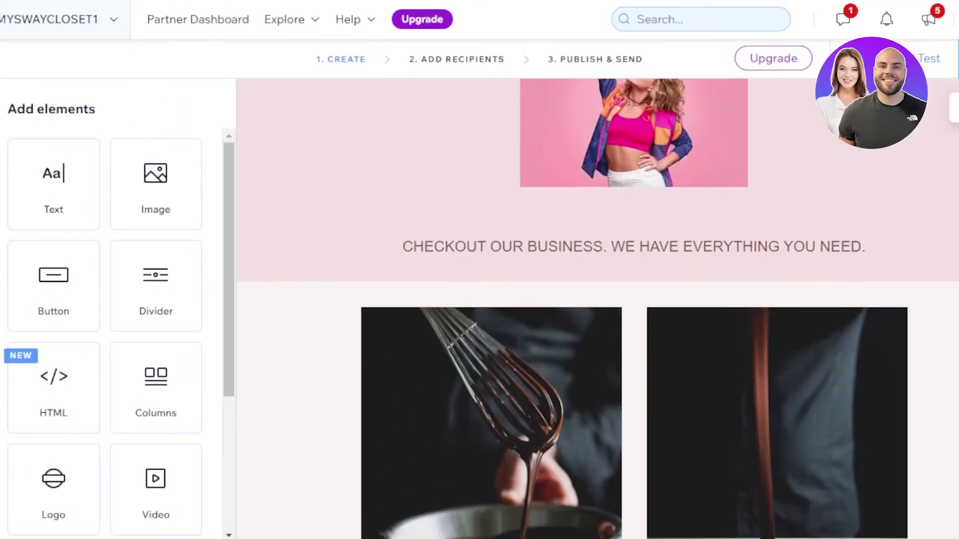
pyautogui.scroll(-5, 546, 293)
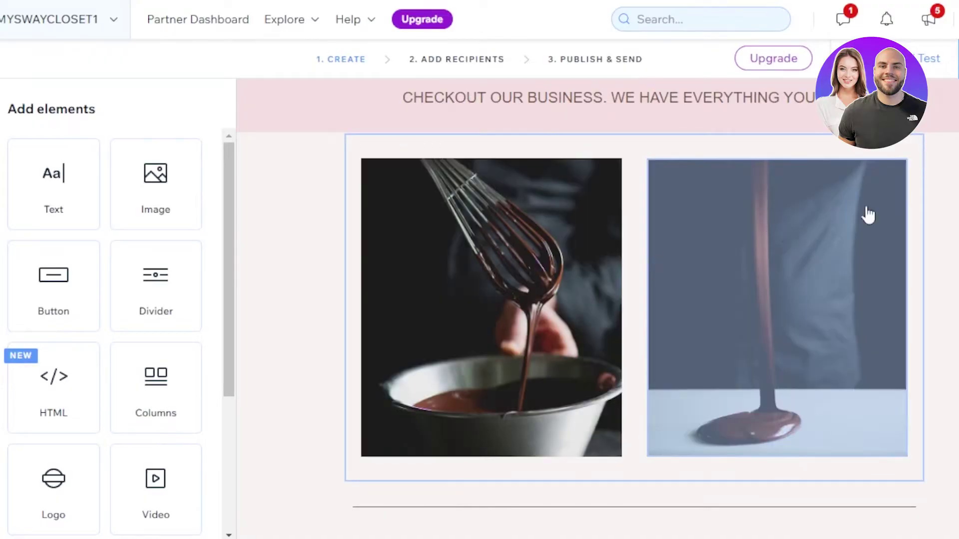
pyautogui.click(784, 219)
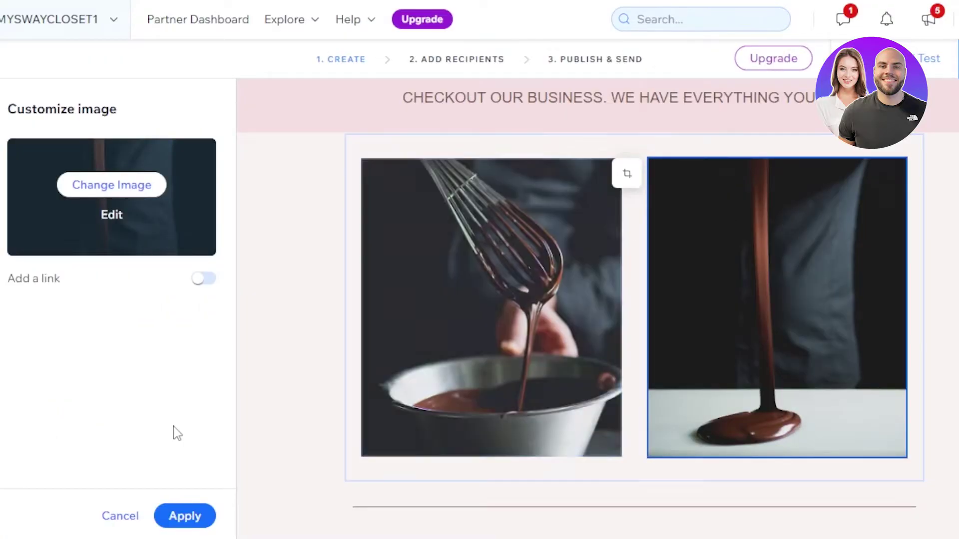
pyautogui.click(295, 215)
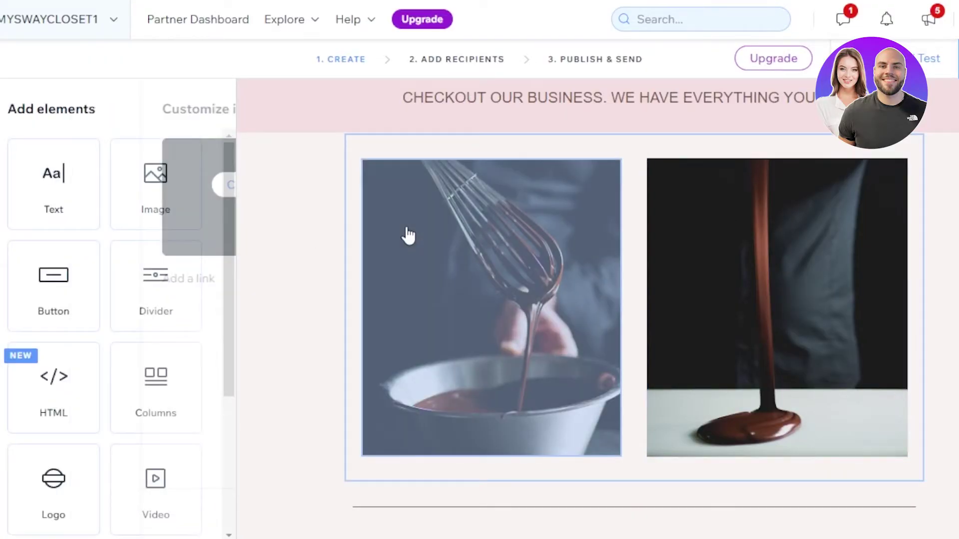
pyautogui.click(371, 225)
pyautogui.scroll(1, 247, 344)
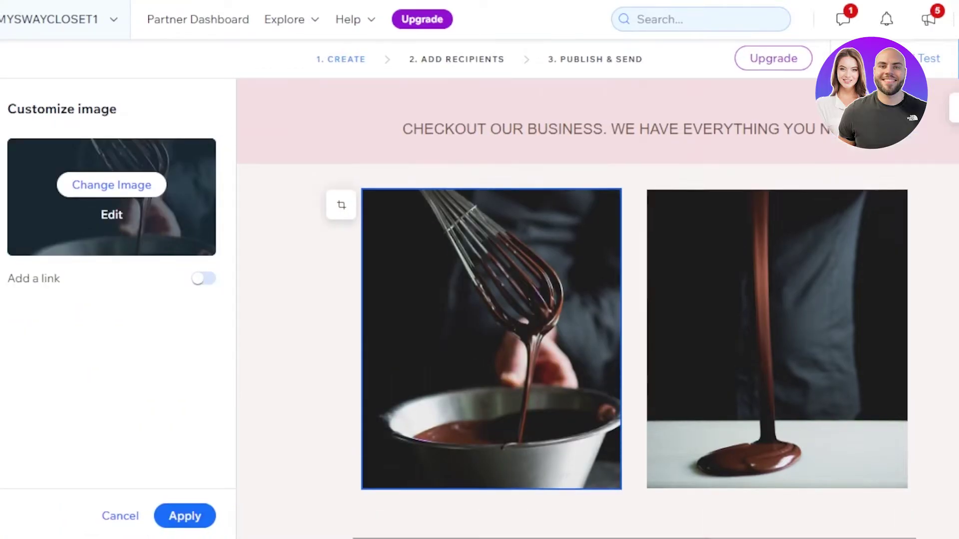
pyautogui.scroll(-1, 258, 407)
pyautogui.click(260, 407)
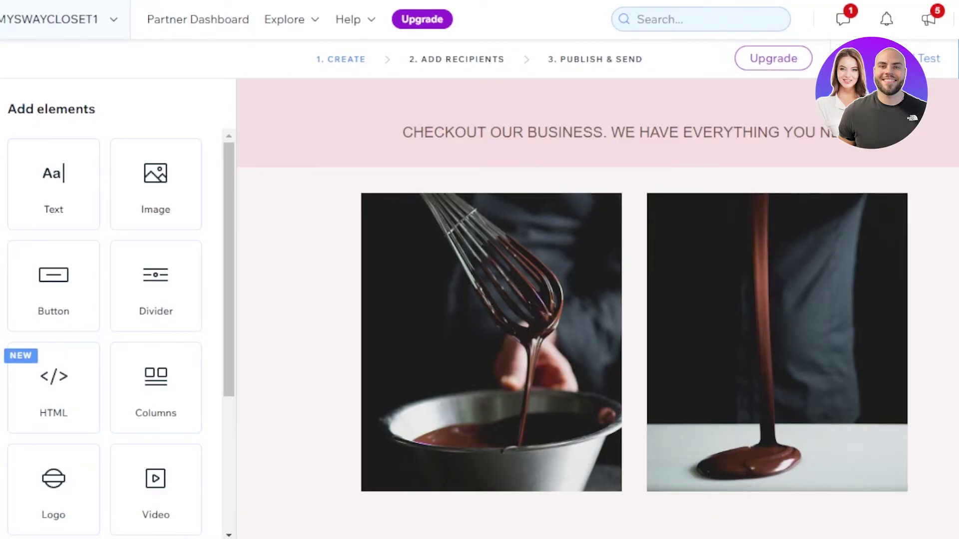
# Delete the block with the two side-by-side chocolate images.
pyautogui.rightClick(506, 277)
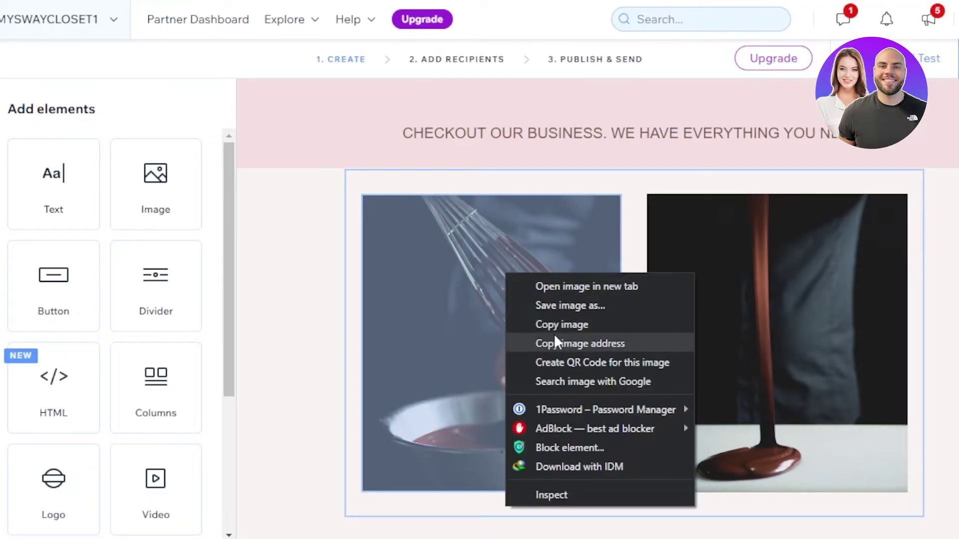
pyautogui.click(634, 309)
pyautogui.click(947, 247)
pyautogui.click(952, 253)
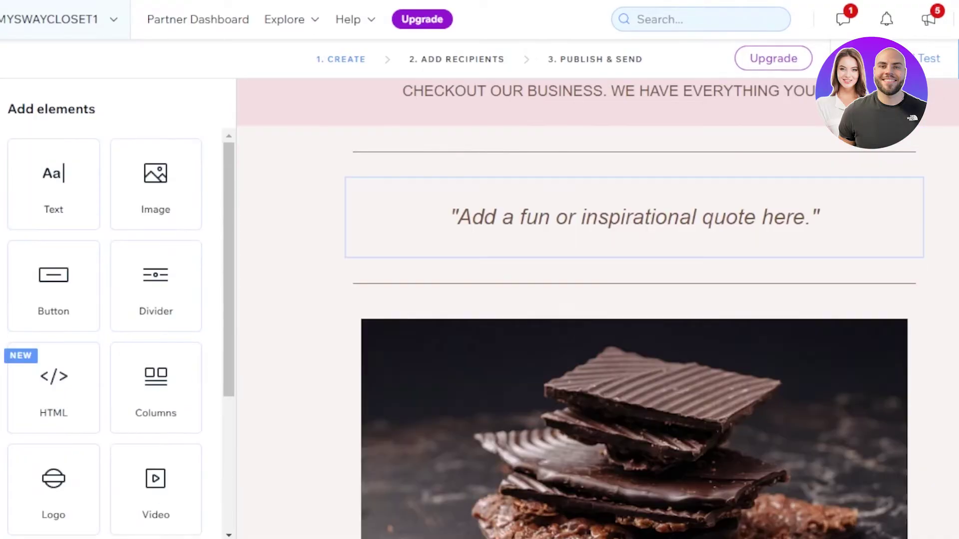
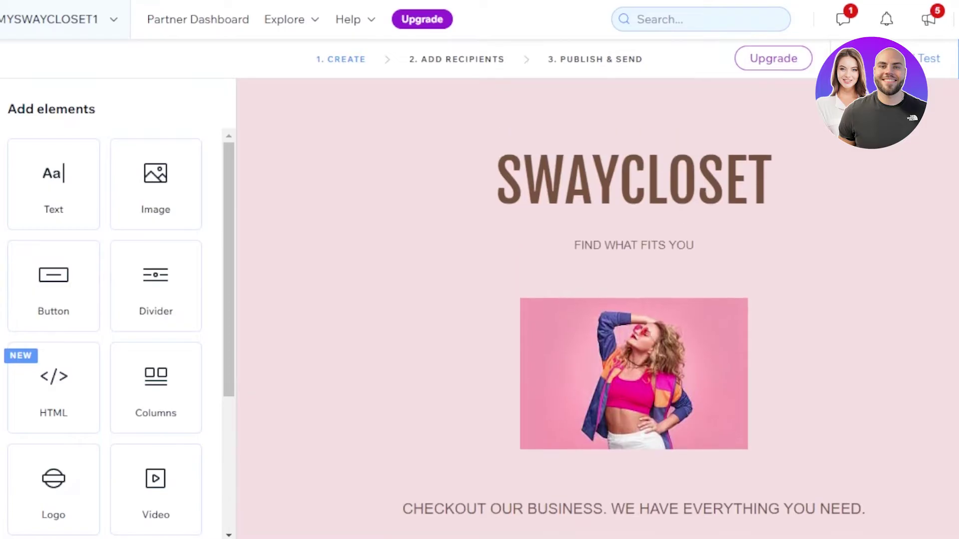
# Replace the large chocolate image with the uploaded picture images (1).jpeg of the woman on a yellow background.
pyautogui.scroll(-3, 623, 370)
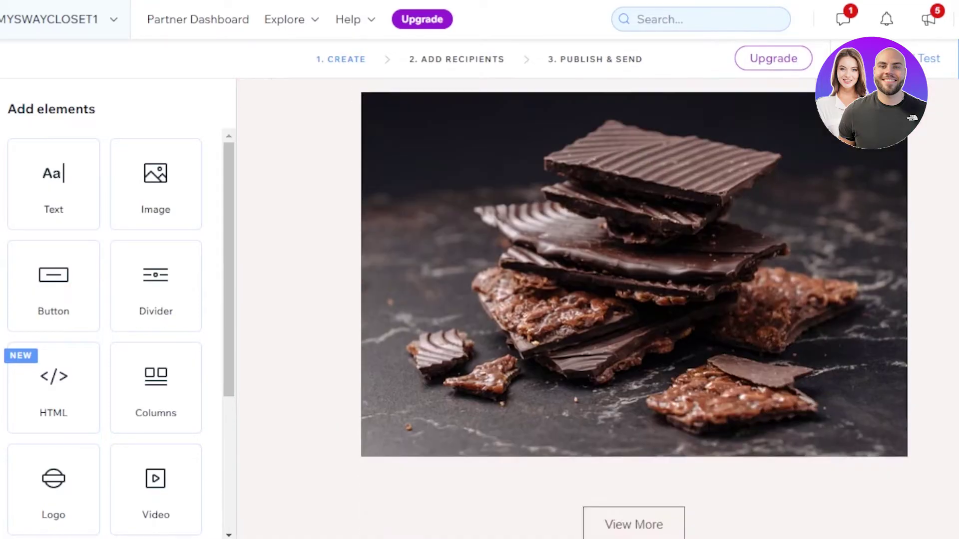
pyautogui.scroll(1, 623, 370)
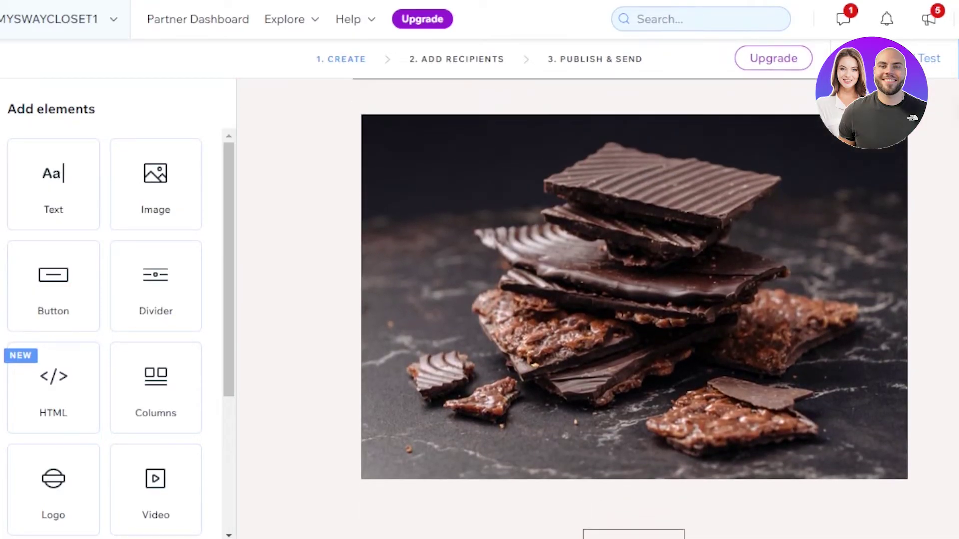
pyautogui.click(623, 370)
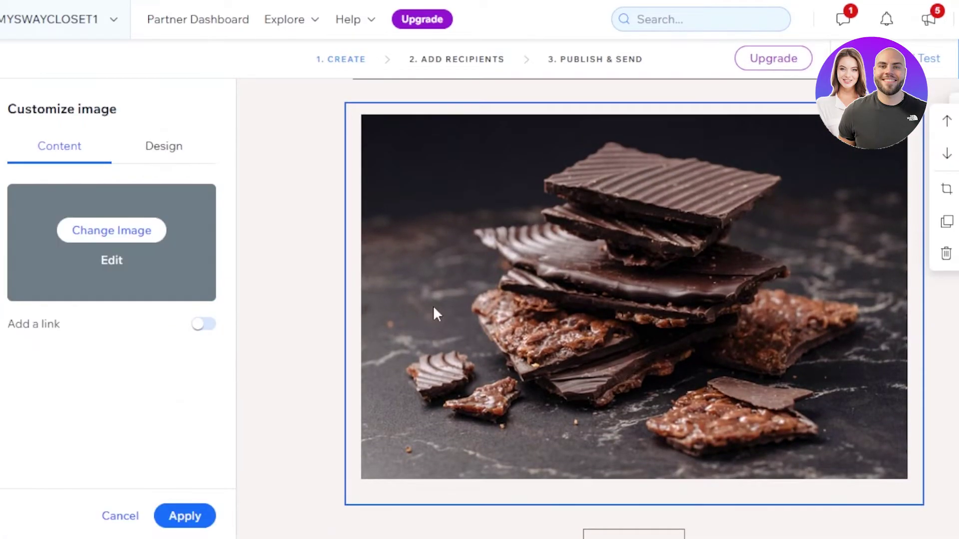
pyautogui.click(115, 234)
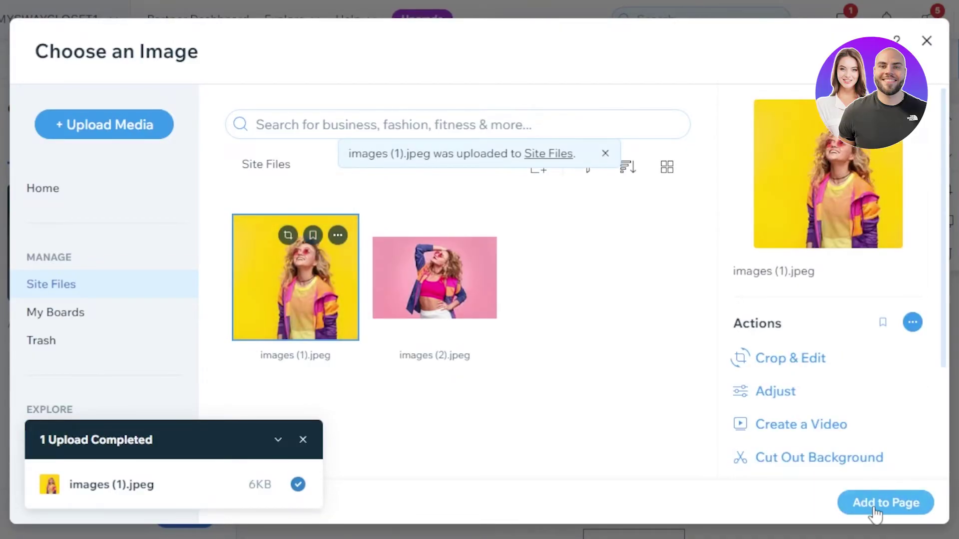
pyautogui.click(874, 507)
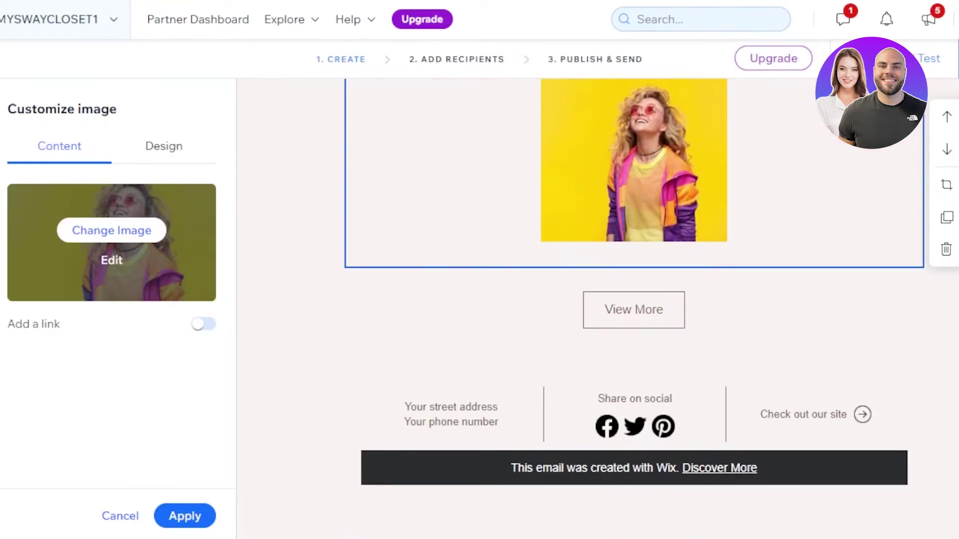
pyautogui.click(710, 359)
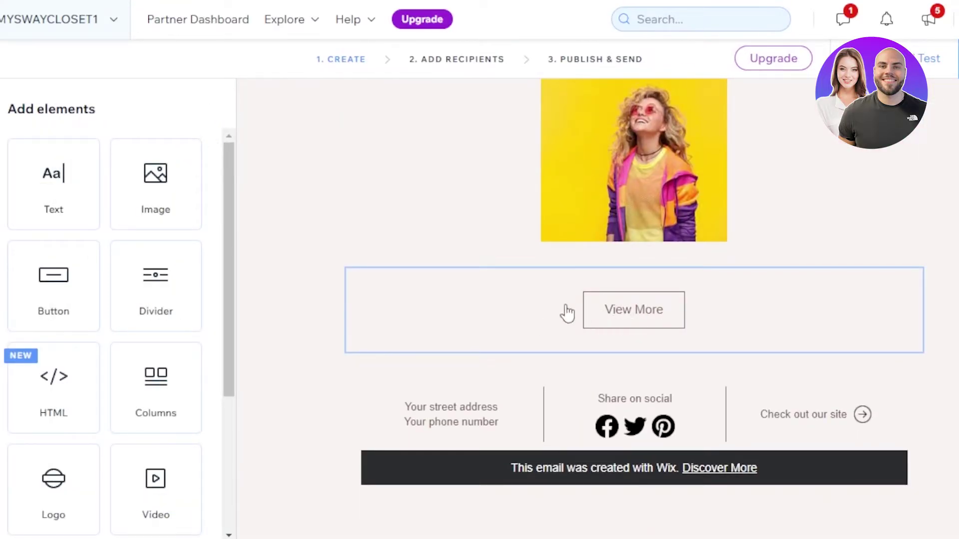
# Delete the "View More" button block above the footer.
pyautogui.click(635, 322)
pyautogui.click(946, 385)
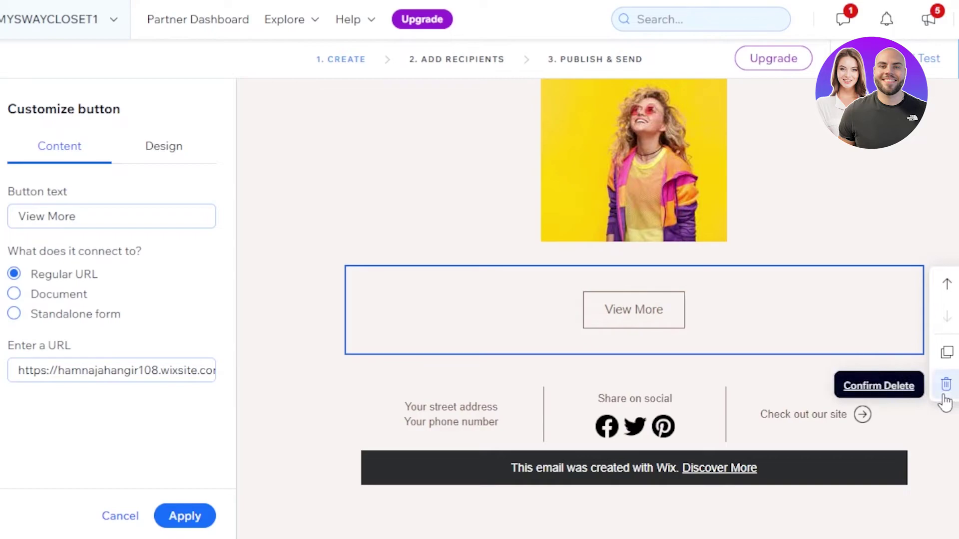
pyautogui.click(868, 386)
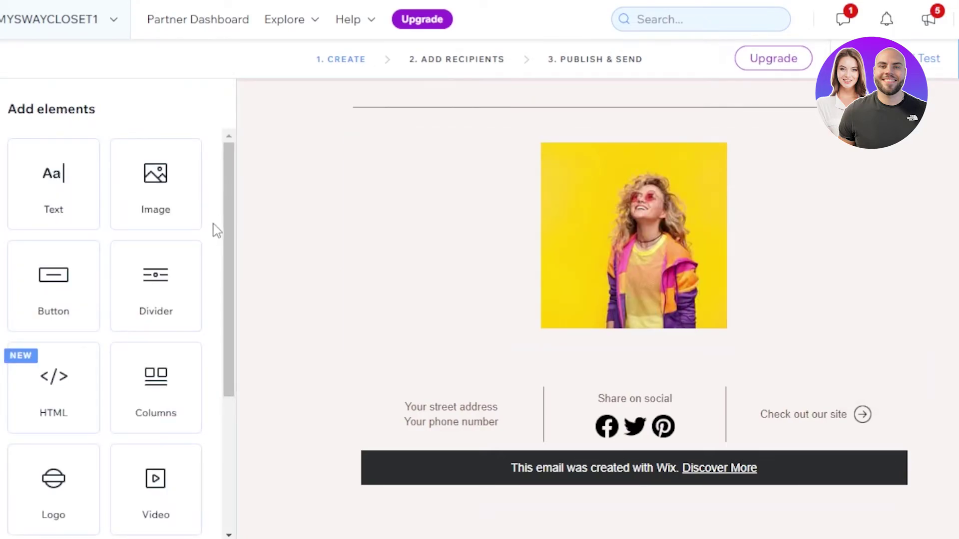
# Add a new button block and move it below the yellow fashion image, directly above the footer.
pyautogui.moveTo(231, 184); pyautogui.dragTo(228, 205)
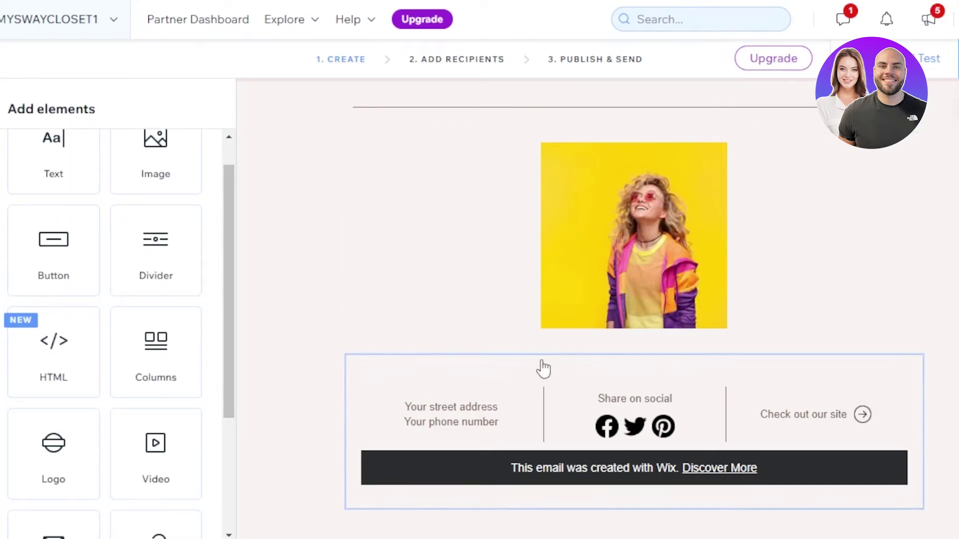
pyautogui.click(63, 252)
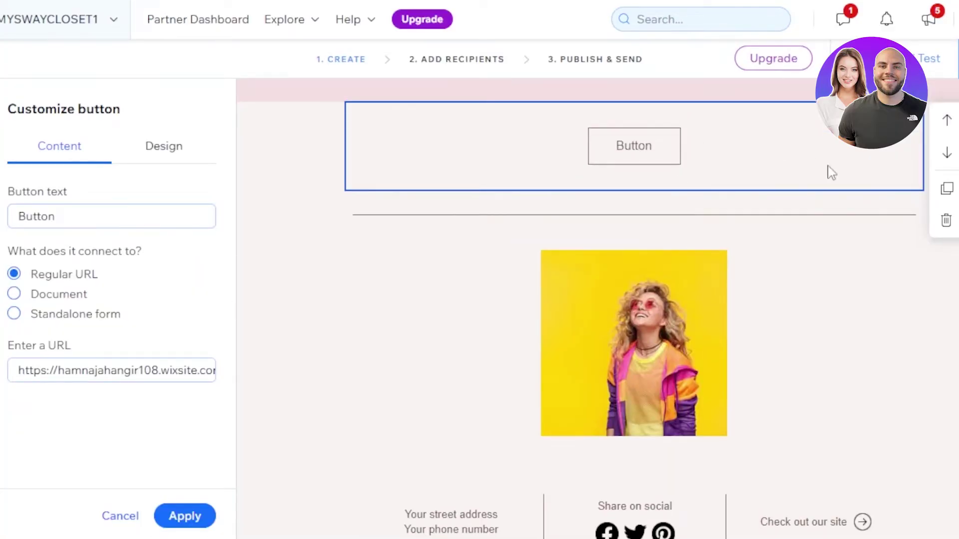
pyautogui.click(947, 153)
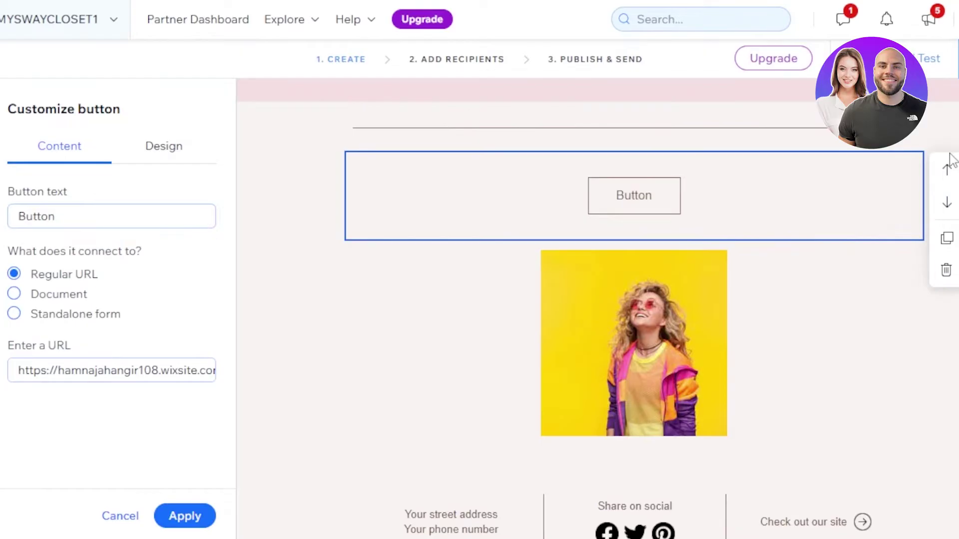
pyautogui.click(944, 201)
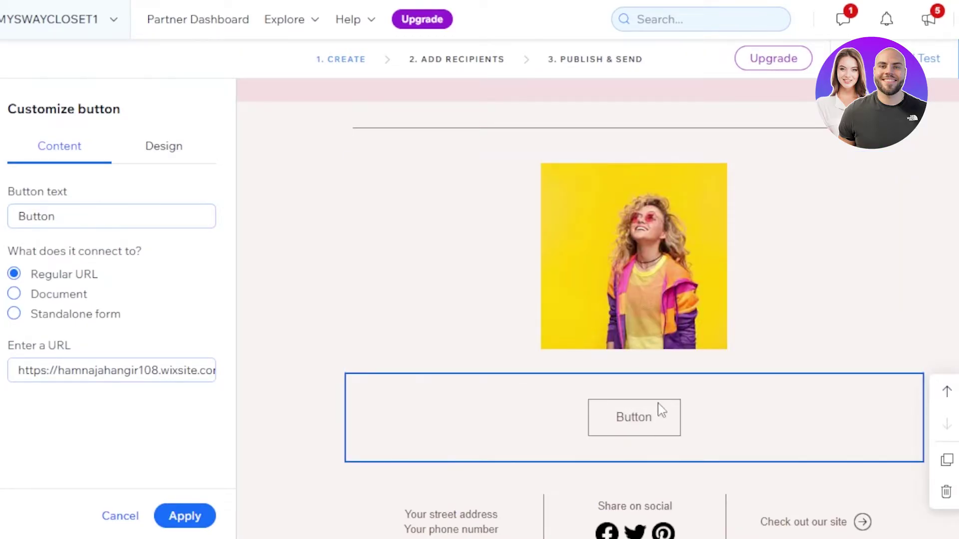
# Change the new button's text to "SHOP NOW".
pyautogui.click(95, 219)
pyautogui.press('BackSpace')
pyautogui.press('BackSpace')
pyautogui.press('BackSpace')
pyautogui.press('BackSpace')
pyautogui.press('BackSpace')
pyautogui.press('BackSpace')
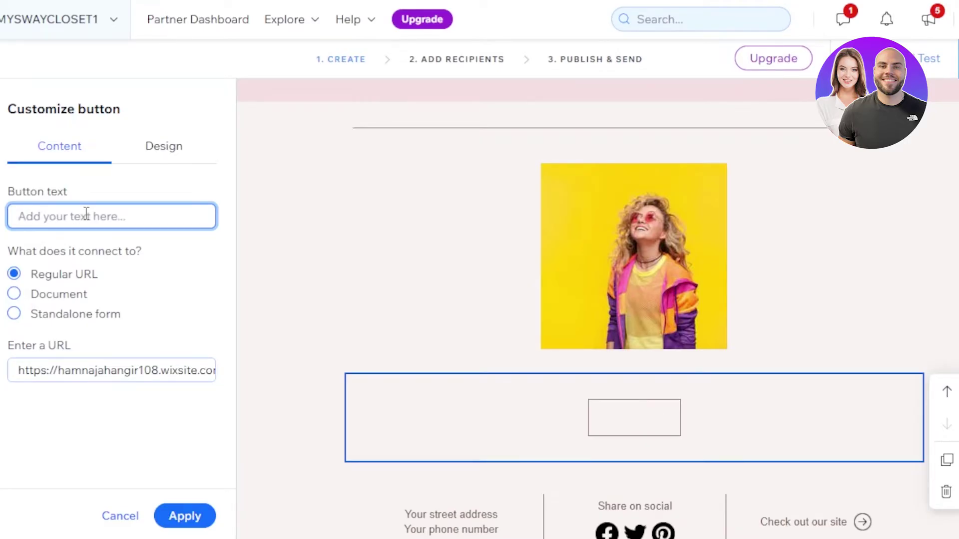
pyautogui.write('SHOP')
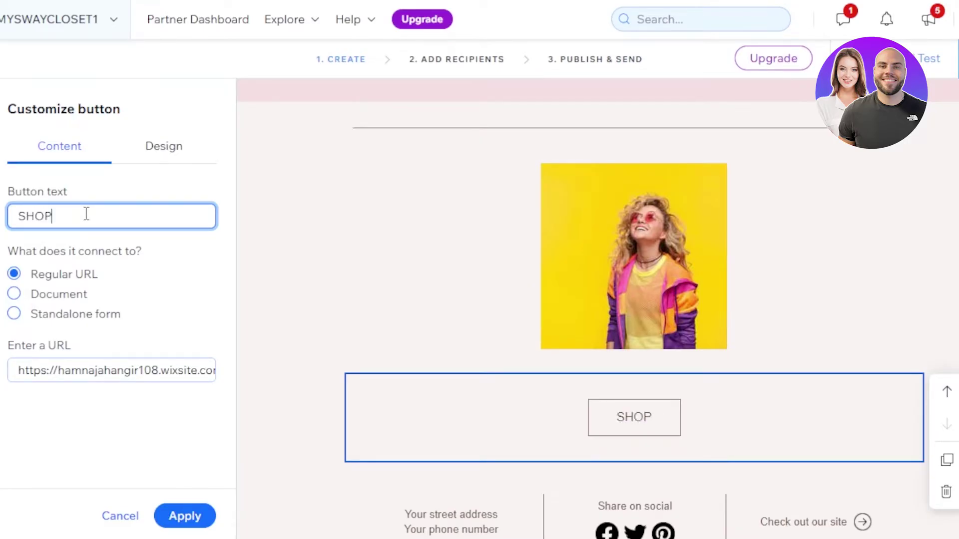
pyautogui.write(' NOW')
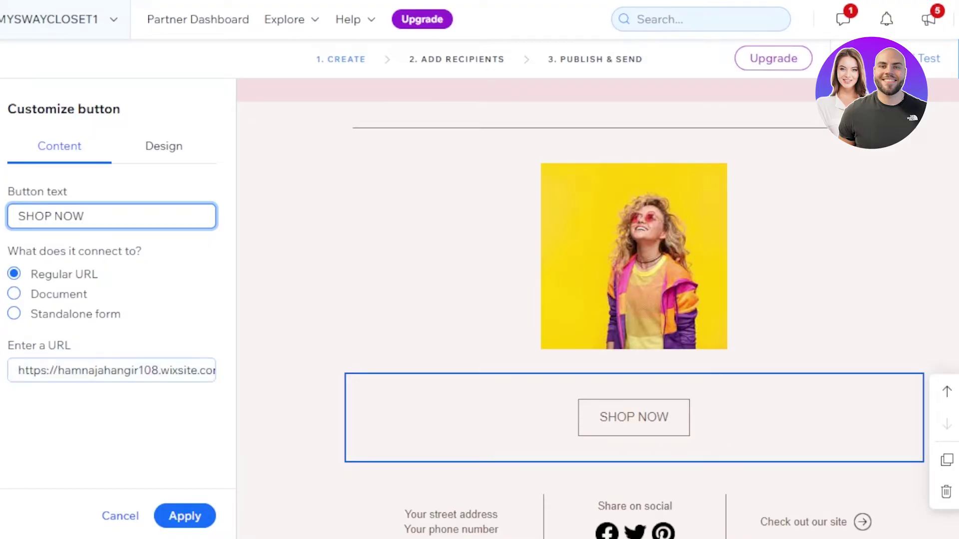
pyautogui.scroll(-1, 598, 309)
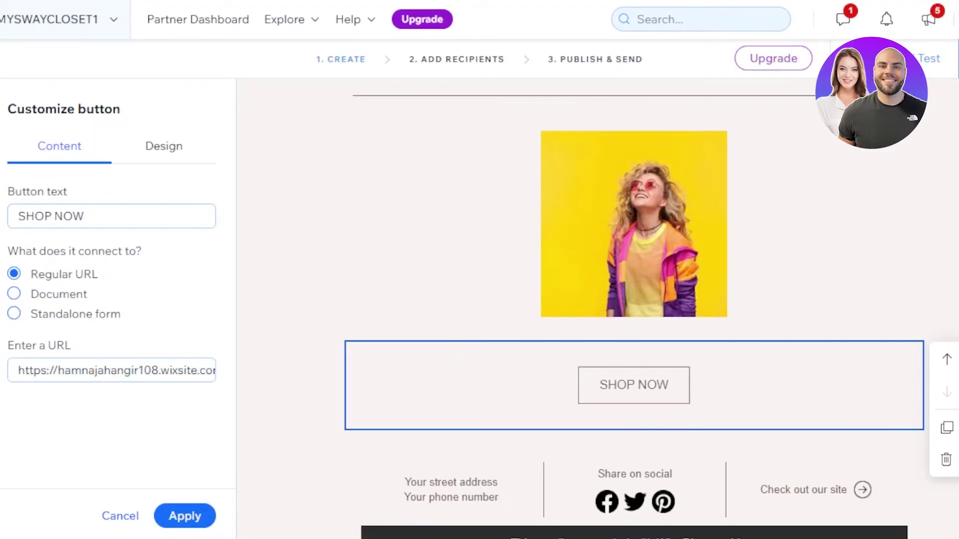
pyautogui.click(487, 261)
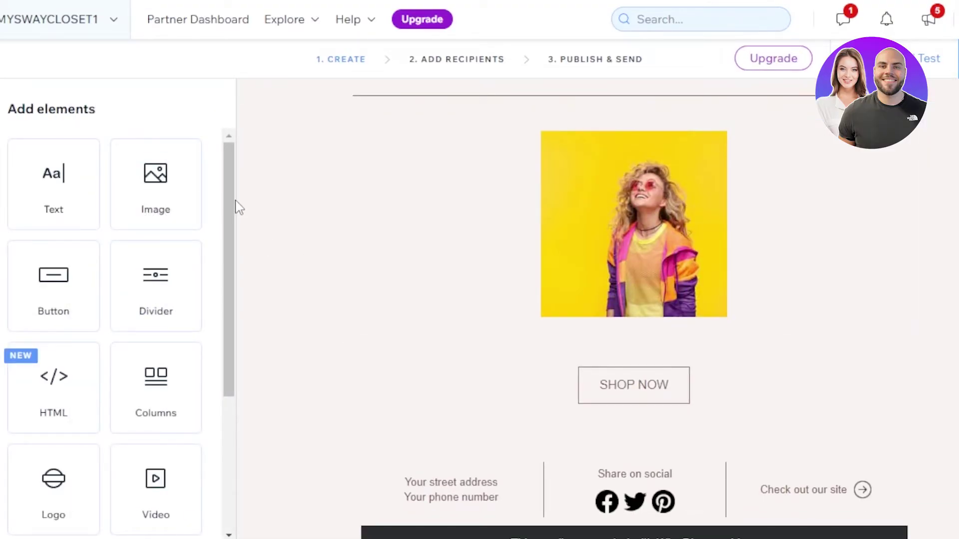
# Examine the footer's customization options for branding, address, phone number and social sharing.
pyautogui.moveTo(231, 202); pyautogui.dragTo(231, 267)
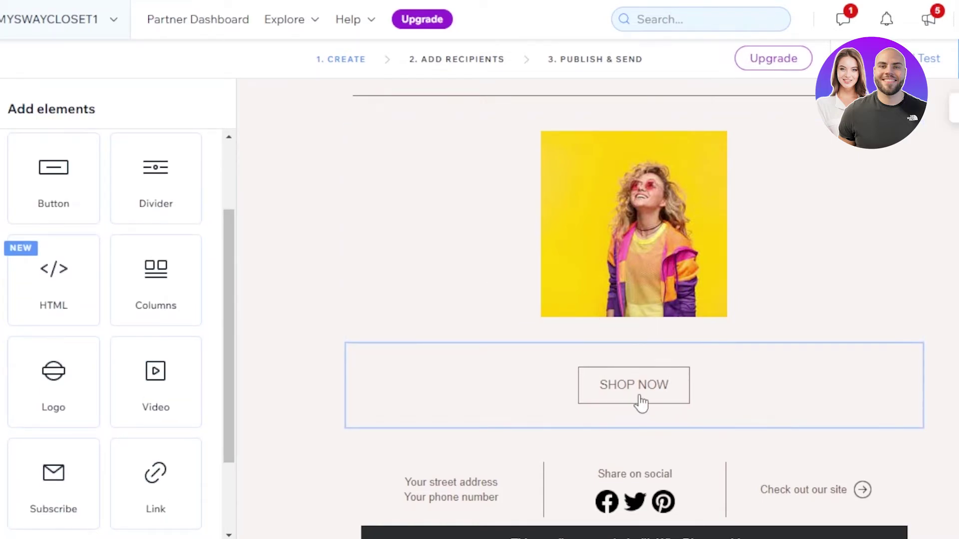
pyautogui.scroll(-2, 634, 399)
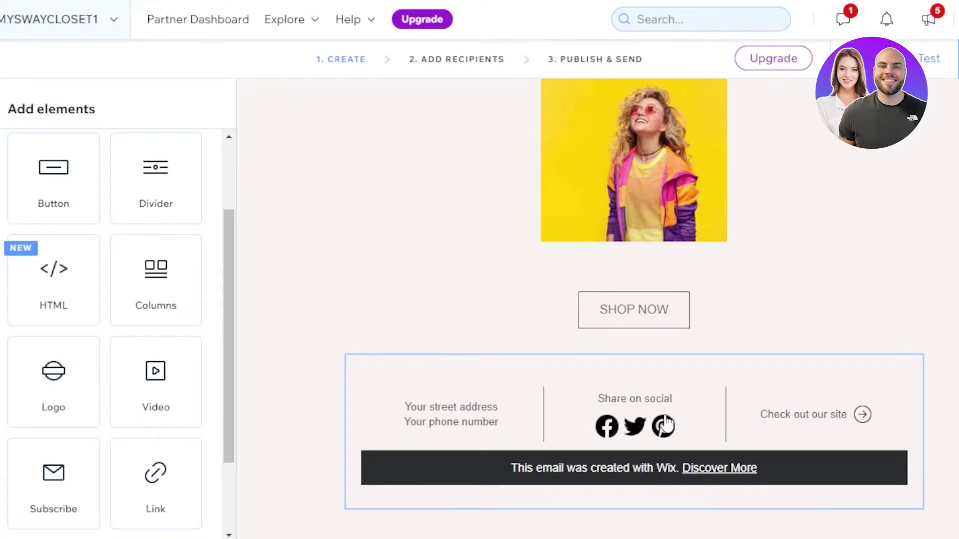
pyautogui.click(602, 433)
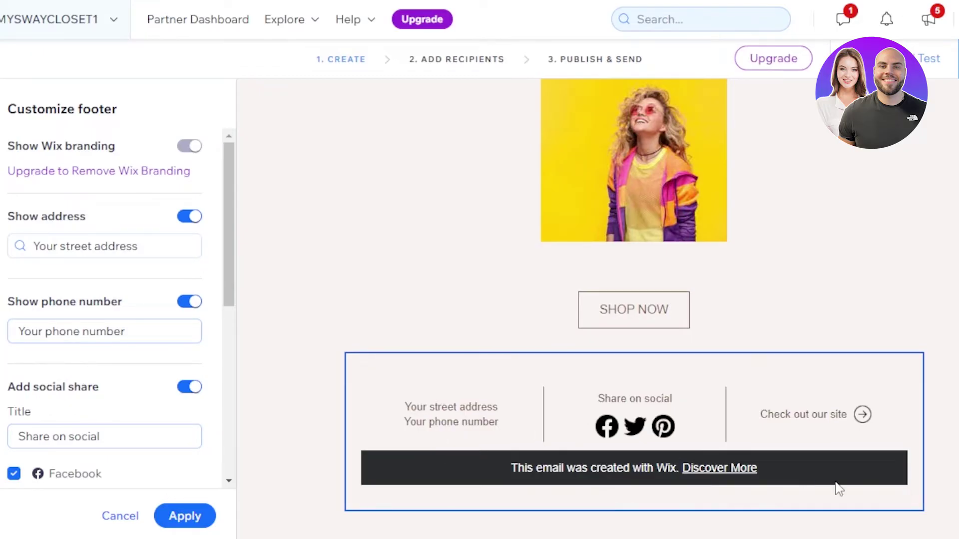
pyautogui.scroll(5, 597, 309)
pyautogui.scroll(-5, 598, 308)
pyautogui.press('Escape')
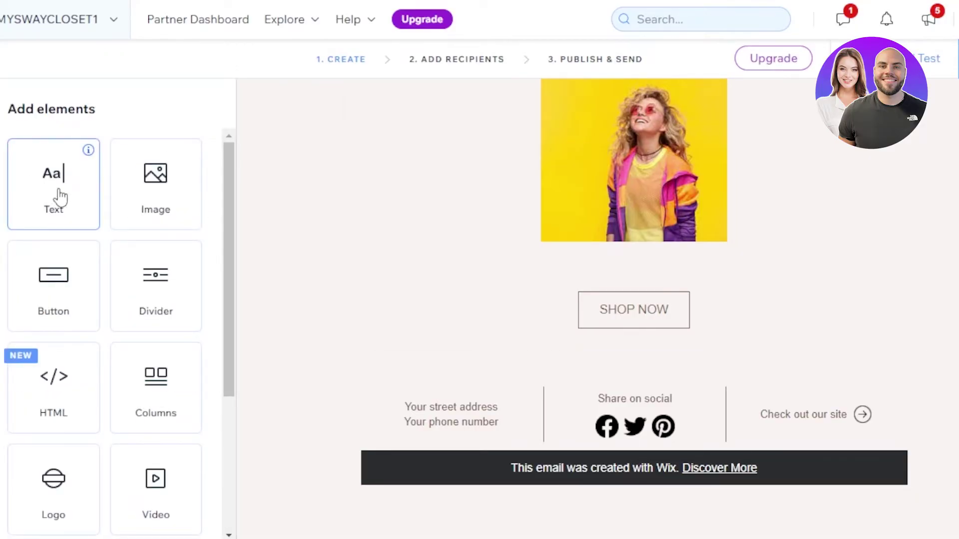
# Add a text block with its placeholder text between the yellow fashion image and the SHOP NOW button.
pyautogui.scroll(6, 636, 217)
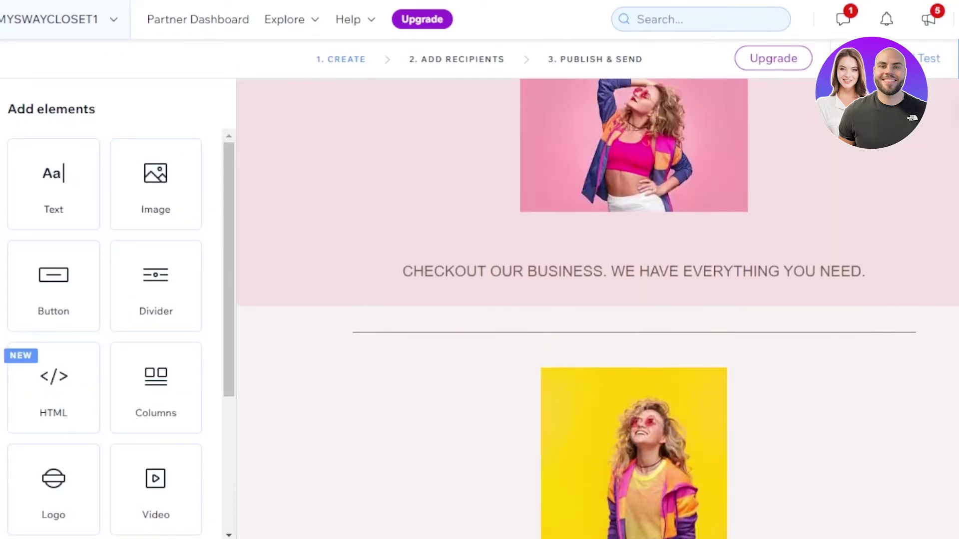
pyautogui.scroll(-3, 636, 217)
pyautogui.scroll(-2, 499, 349)
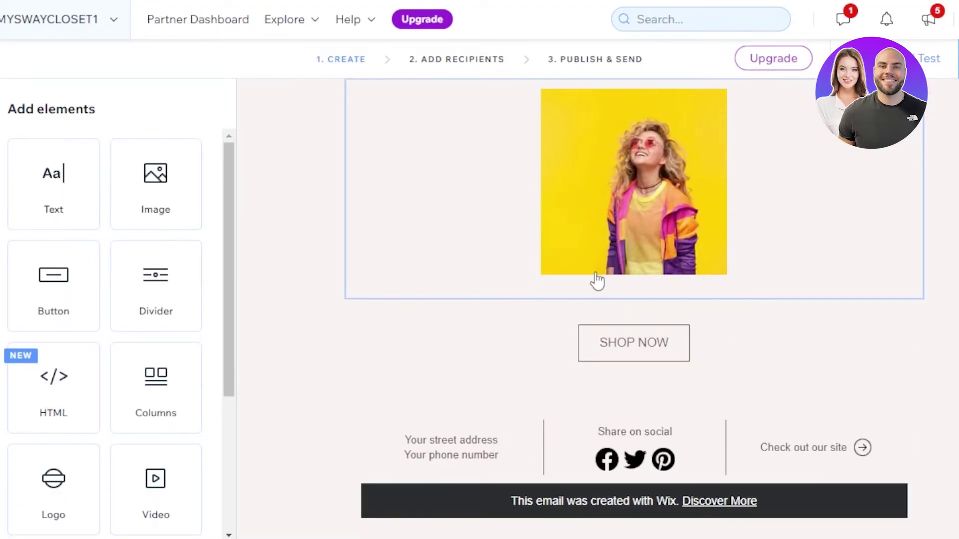
pyautogui.click(35, 200)
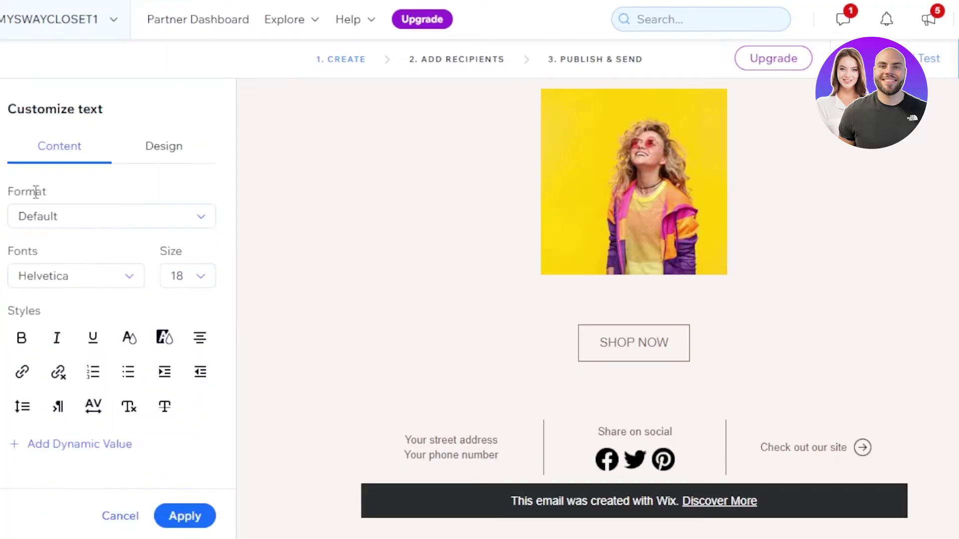
pyautogui.click(947, 153)
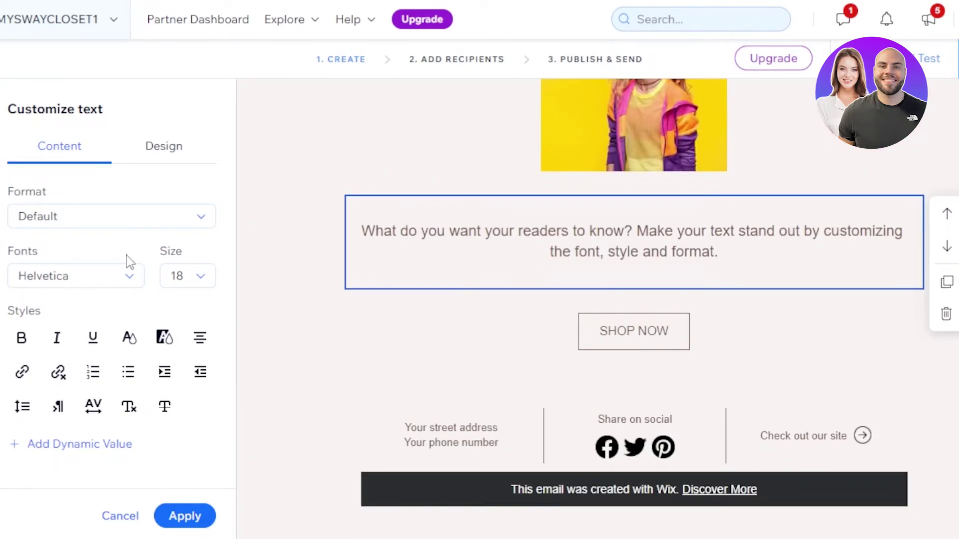
pyautogui.click(259, 285)
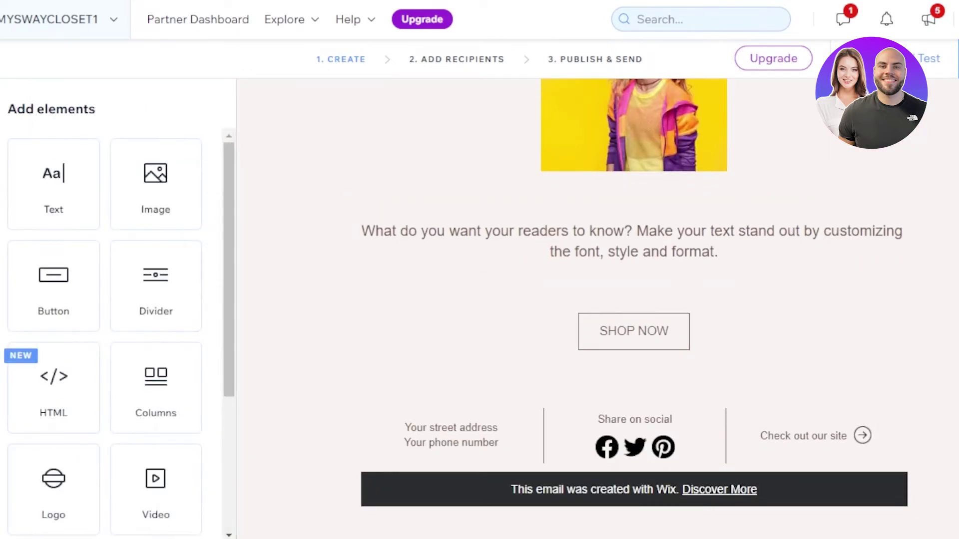
# Add a thin solid-line divider between the placeholder text and the SHOP NOW button.
pyautogui.click(170, 280)
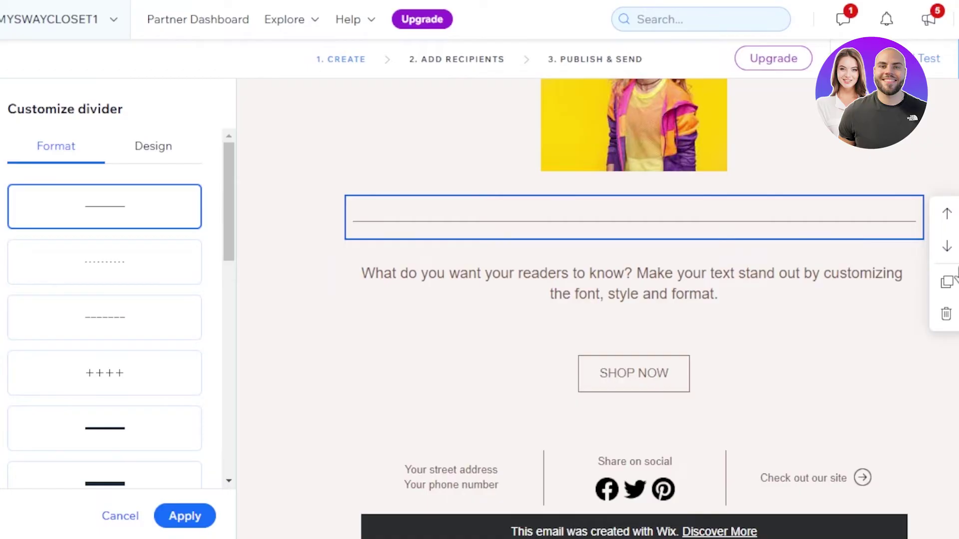
pyautogui.click(948, 247)
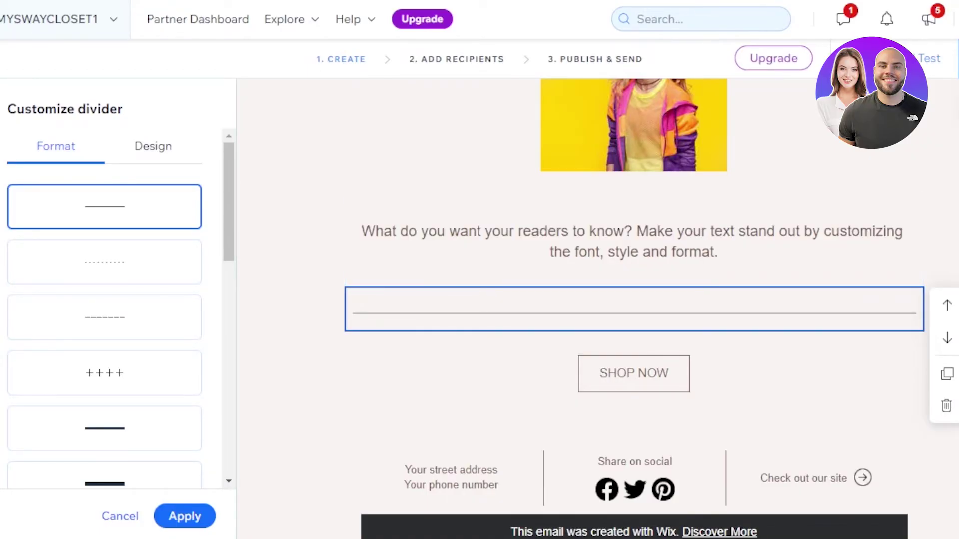
pyautogui.click(951, 254)
# Review the whole email layout and the remaining elements that can be added, such as Subscribe, Link and Social.
pyautogui.scroll(10, 950, 254)
pyautogui.scroll(-8, 598, 309)
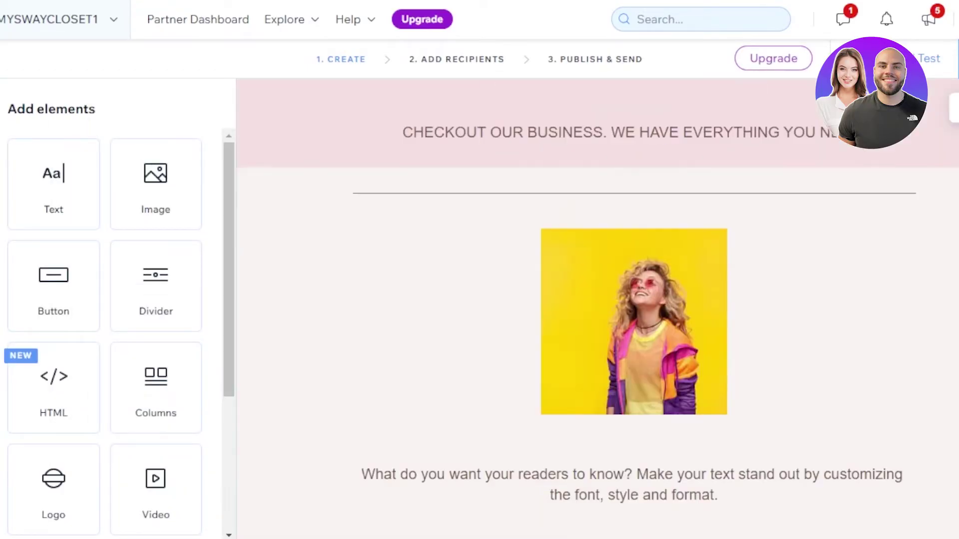
pyautogui.scroll(9, 598, 308)
pyautogui.scroll(-6, 598, 309)
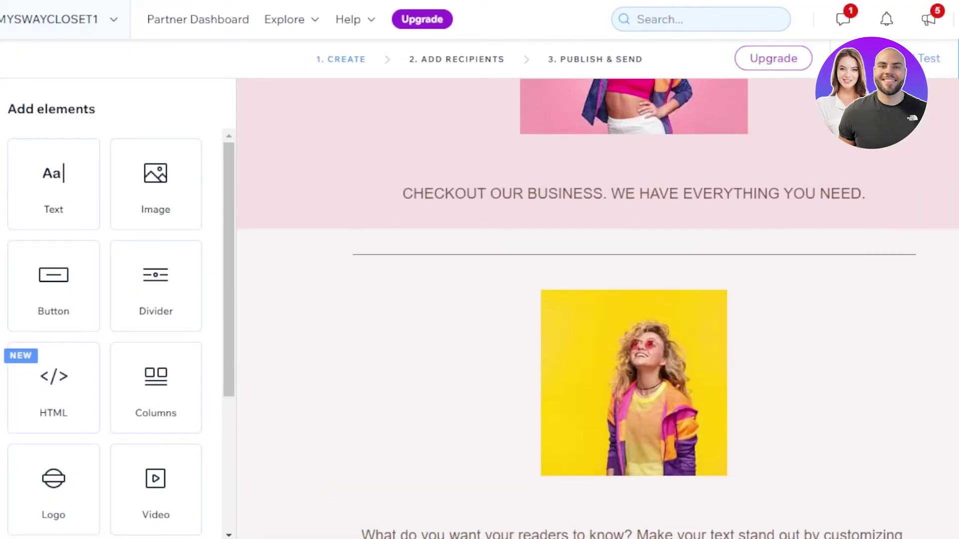
pyautogui.scroll(2, 598, 309)
pyautogui.scroll(-7, 598, 309)
pyautogui.scroll(2, 598, 309)
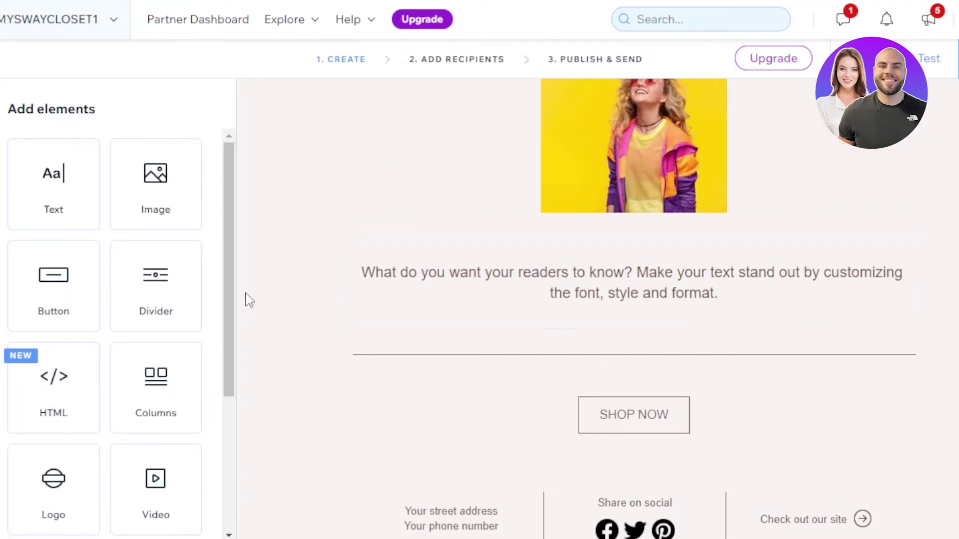
pyautogui.moveTo(231, 365); pyautogui.dragTo(231, 498)
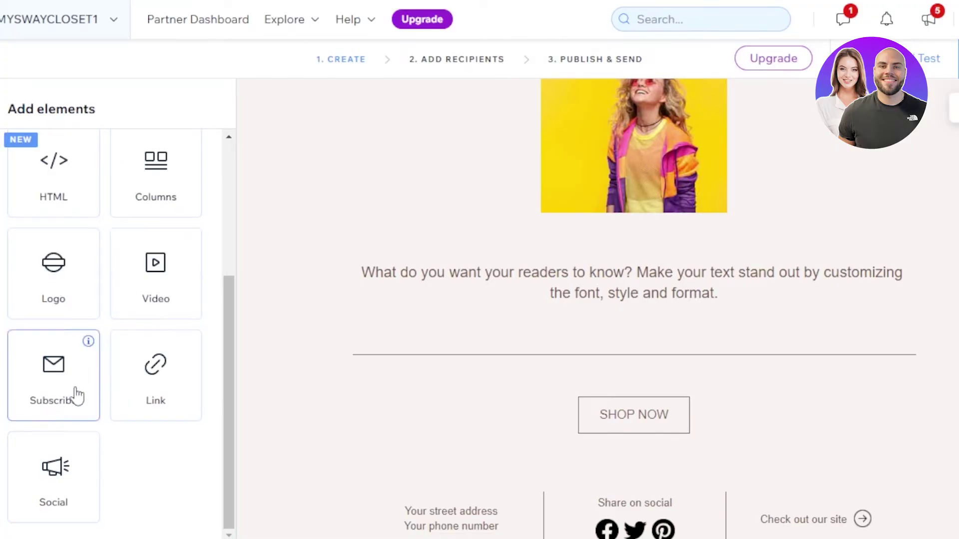
pyautogui.moveTo(230, 419); pyautogui.dragTo(348, 70)
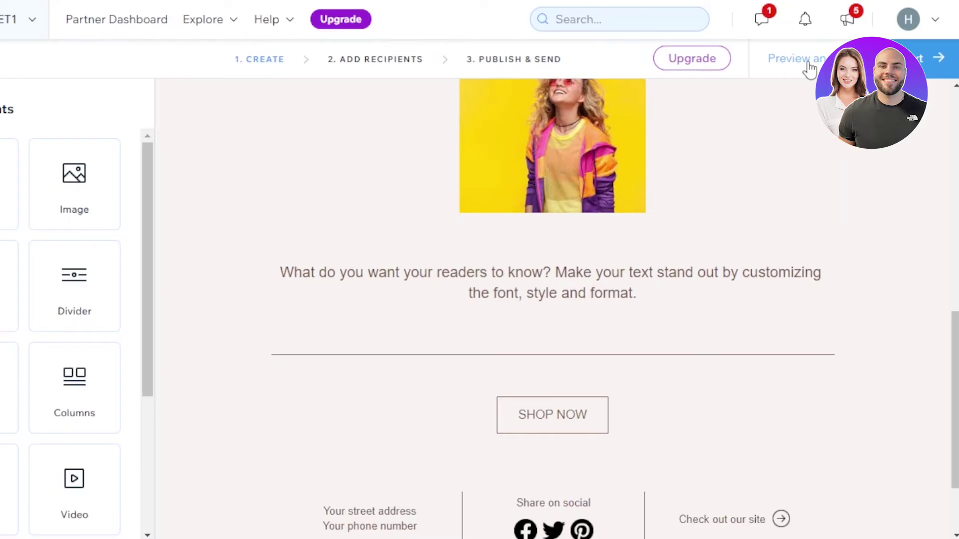
# Proceed to the Add Recipients stage and look over the available contact labels and segments.
pyautogui.click(939, 60)
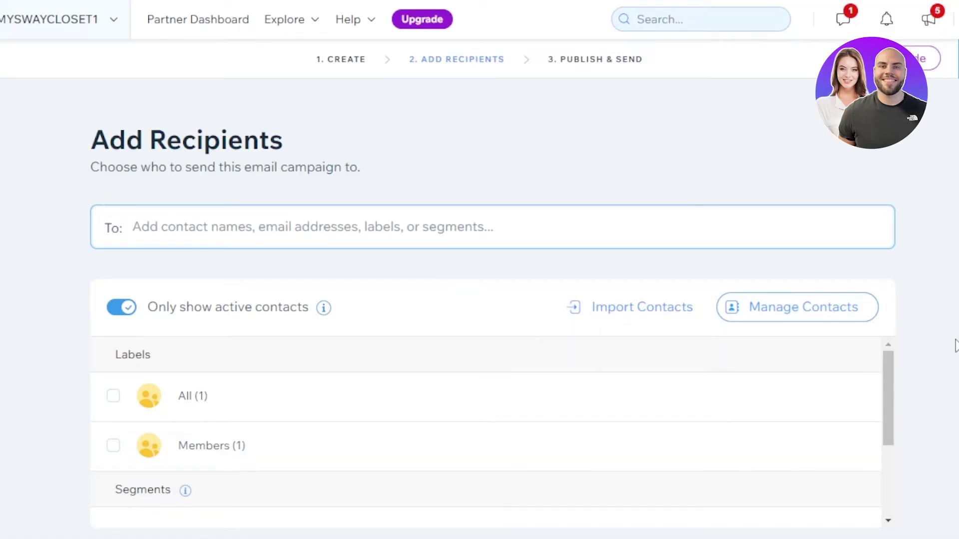
pyautogui.moveTo(893, 369)
pyautogui.mouseDown()
pyautogui.moveTo(893, 472)
pyautogui.moveTo(894, 368)
pyautogui.mouseUp()
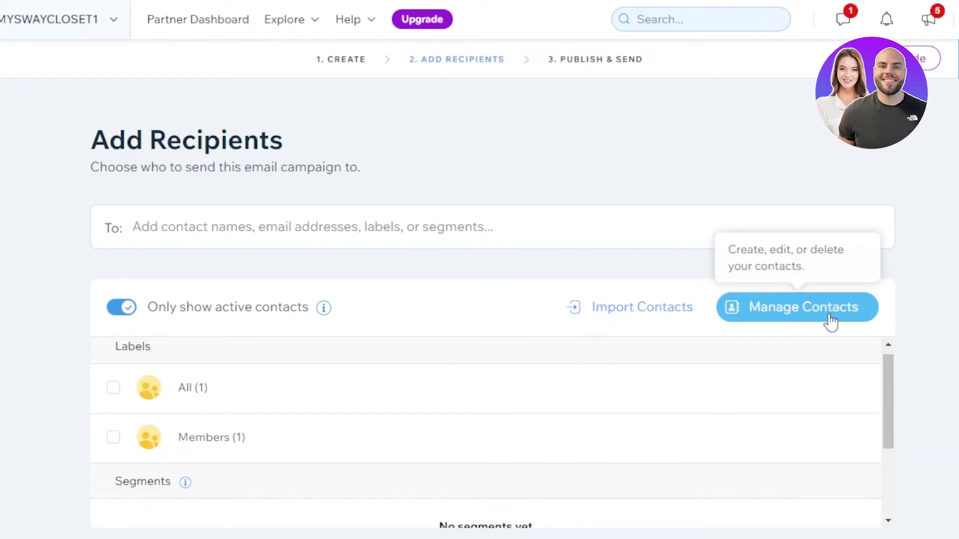
# Open the contact manager and look over the site's contacts list and its options for importing or creating contacts.
pyautogui.click(804, 313)
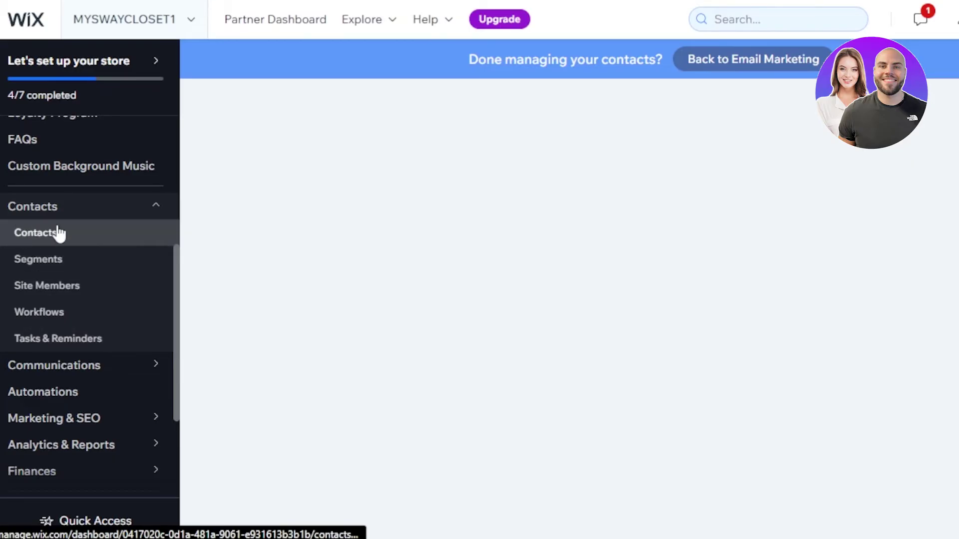
pyautogui.click(38, 234)
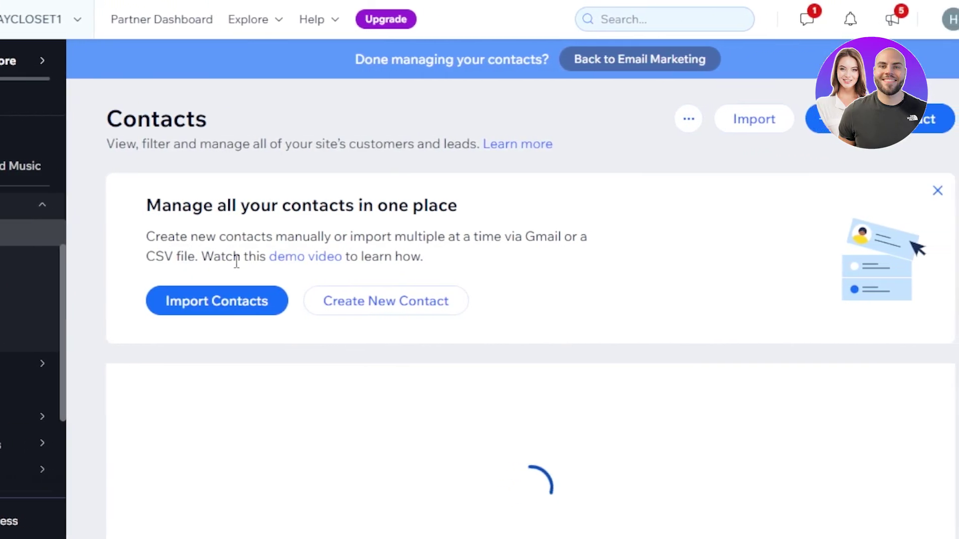
pyautogui.scroll(-1, 522, 303)
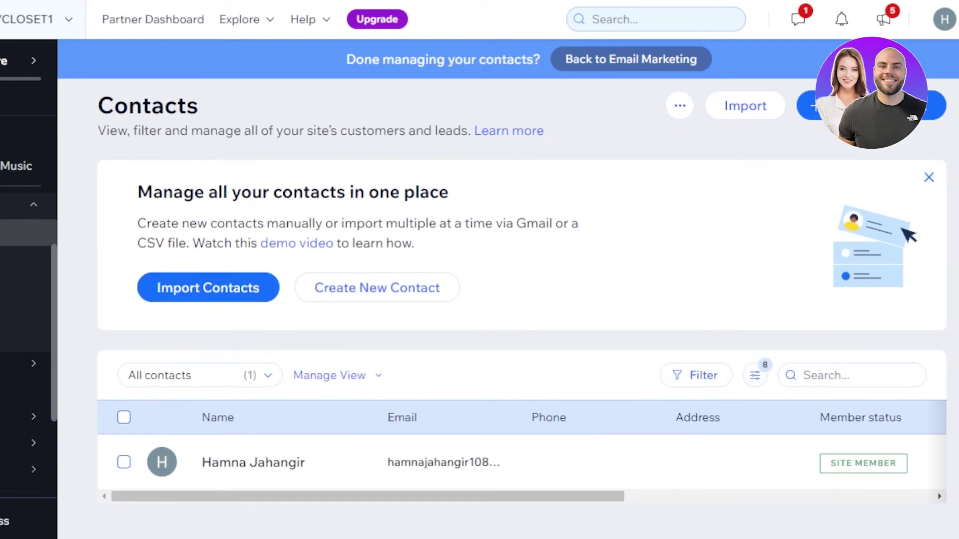
pyautogui.scroll(1, 522, 304)
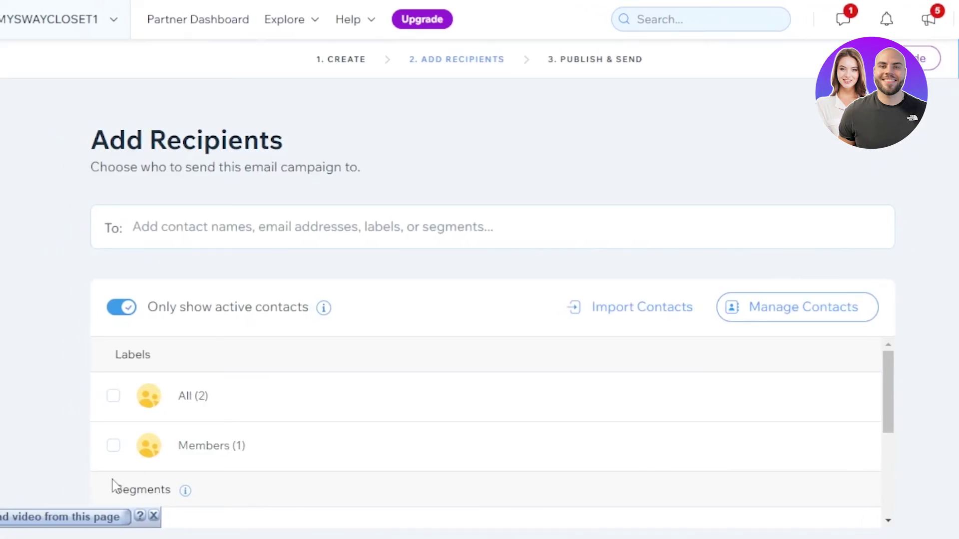
# Add all contacts as the campaign's recipients using the All label, and proceed to the Publish & Send stage.
pyautogui.click(155, 515)
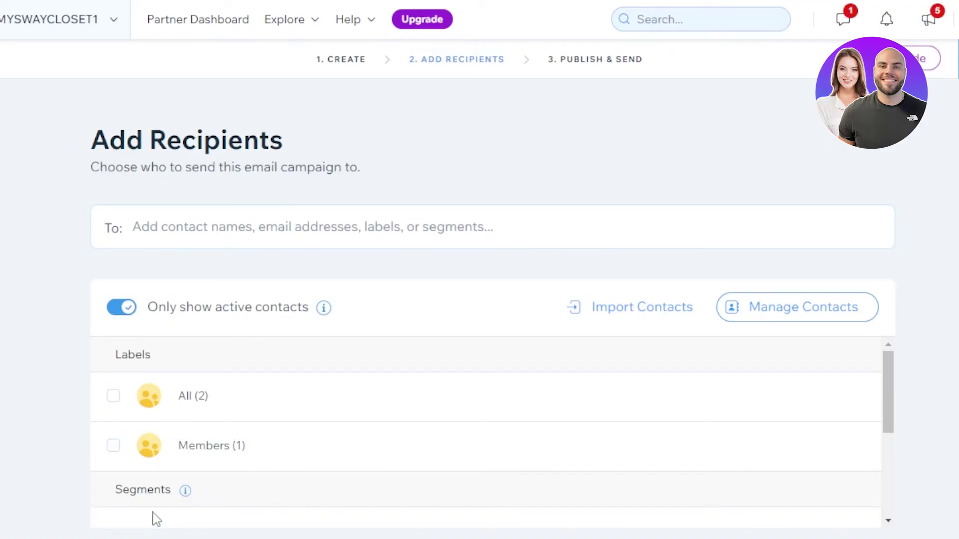
pyautogui.click(114, 397)
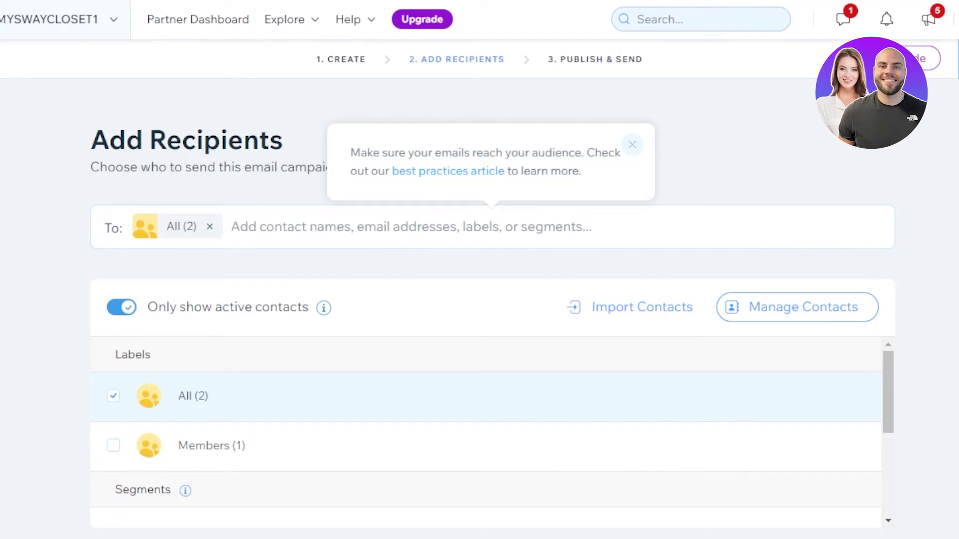
pyautogui.click(937, 50)
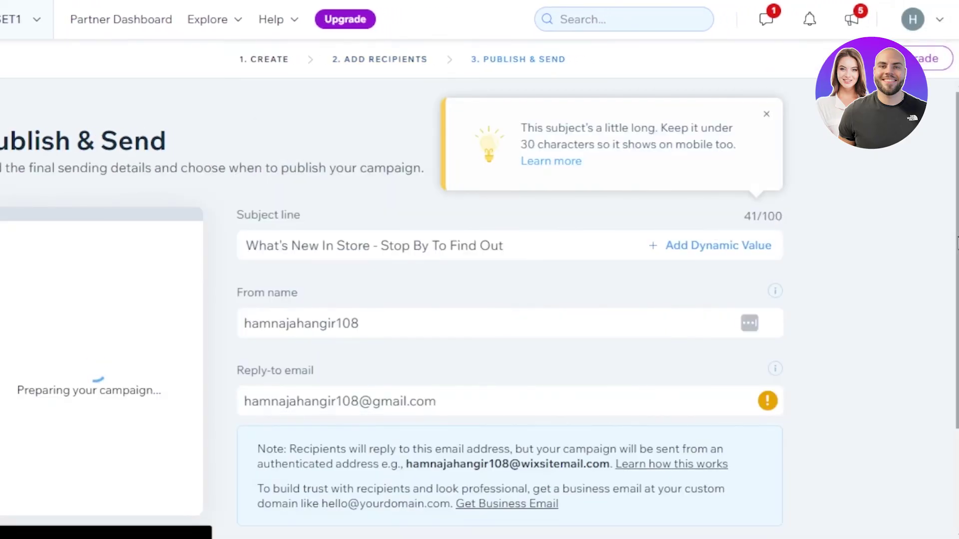
# Review the campaign preview, subject line, from name, reply-to email and the options to test, schedule or send it.
pyautogui.scroll(-3, 510, 325)
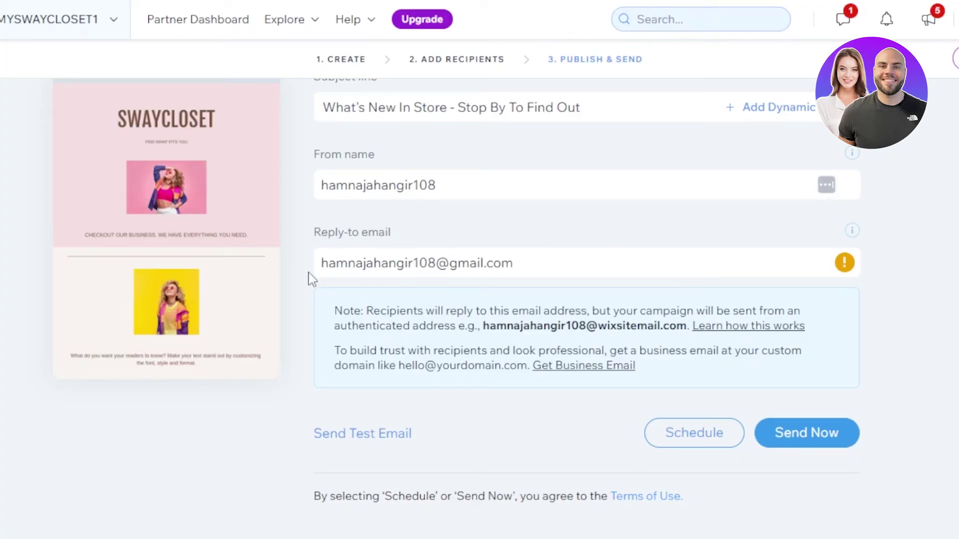
pyautogui.scroll(2, 500, 300)
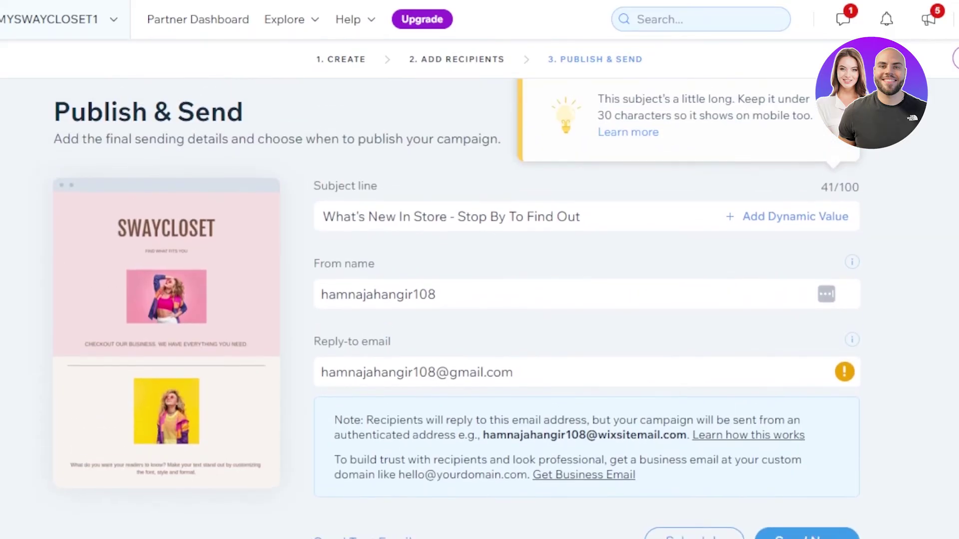
pyautogui.scroll(-2, 500, 299)
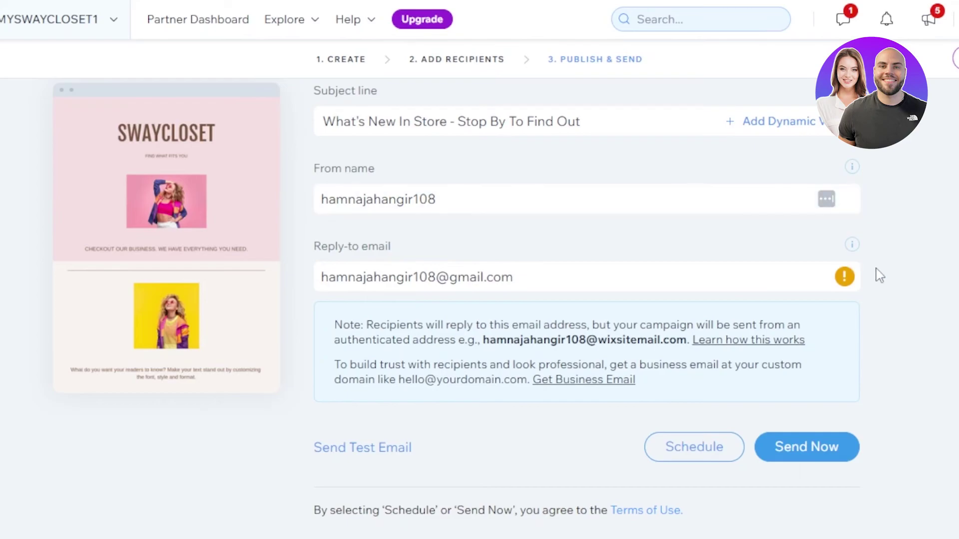
pyautogui.scroll(-1, 456, 297)
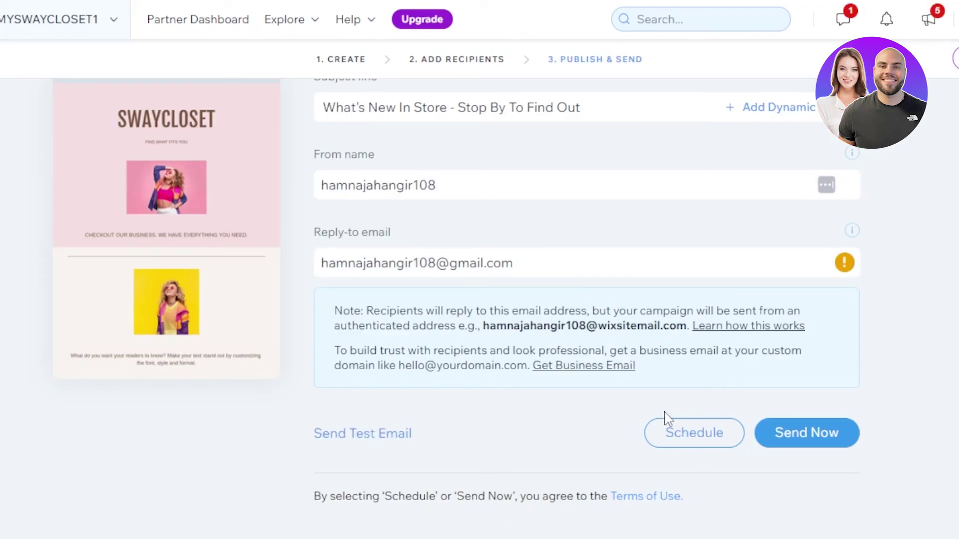
pyautogui.scroll(3, 585, 279)
pyautogui.scroll(-3, 848, 454)
pyautogui.scroll(3, 585, 279)
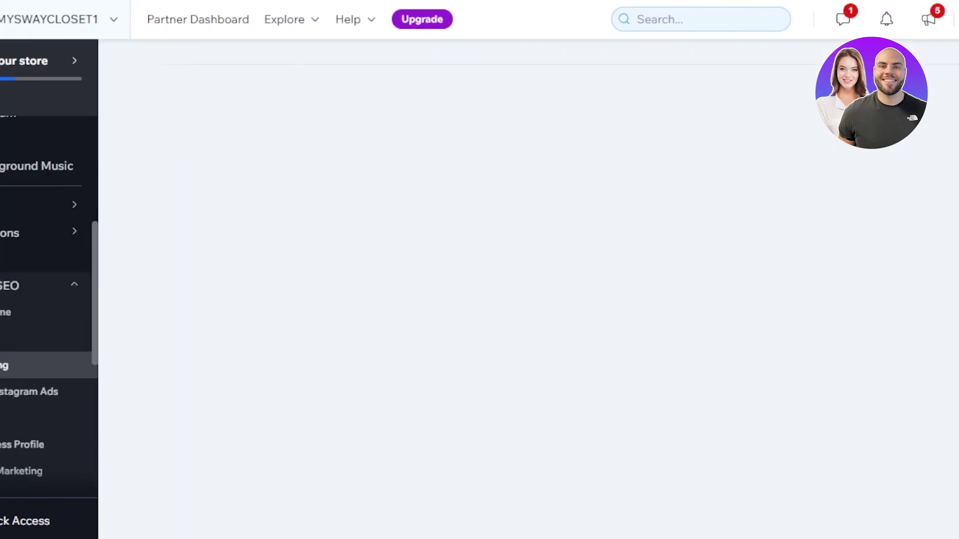
# Dismiss the campaign renaming tip and examine the Email Marketing dashboard's templates, recent campaigns, monthly balance and getting-started tips.
pyautogui.scroll(-5, 374, 300)
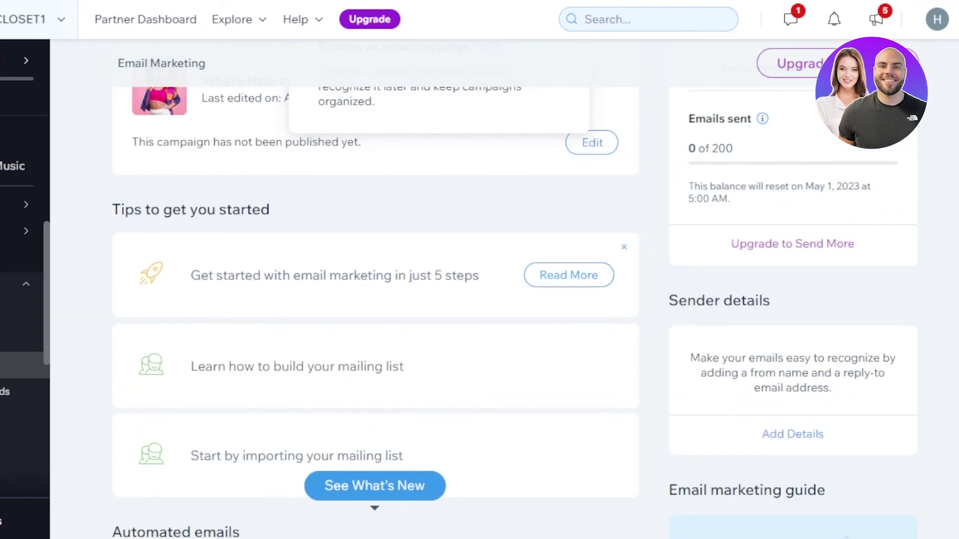
pyautogui.scroll(7, 392, 309)
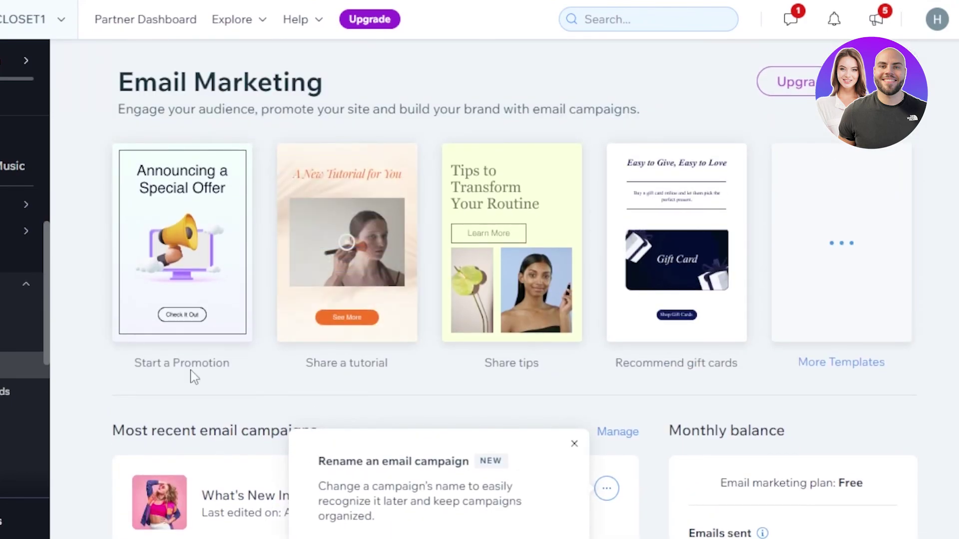
pyautogui.click(575, 445)
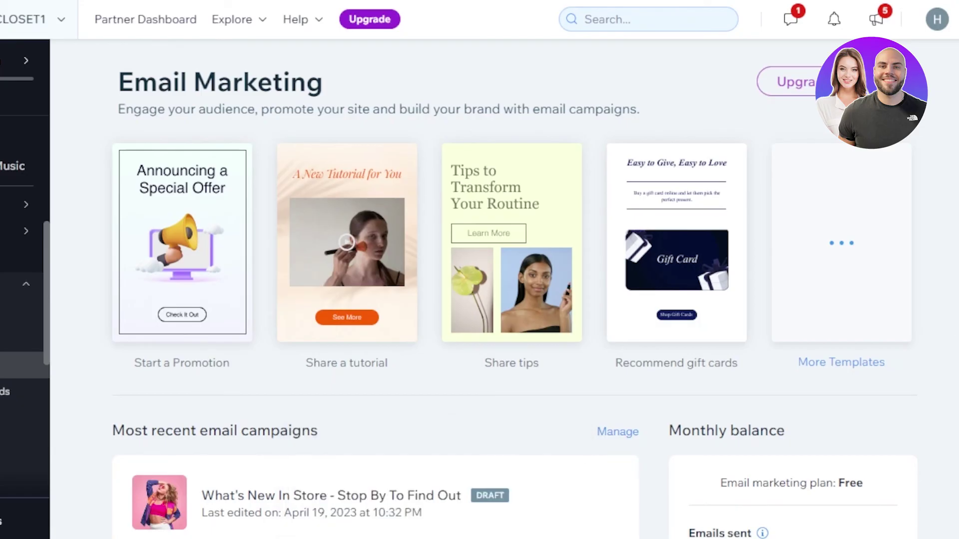
pyautogui.scroll(-4, 347, 242)
pyautogui.scroll(4, 360, 275)
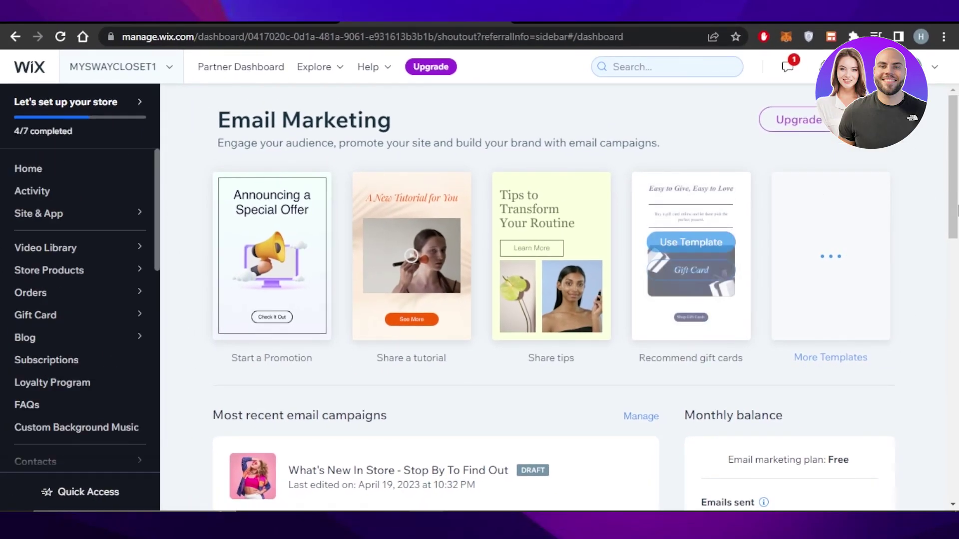
pyautogui.scroll(-5, 481, 487)
pyautogui.scroll(5, 490, 483)
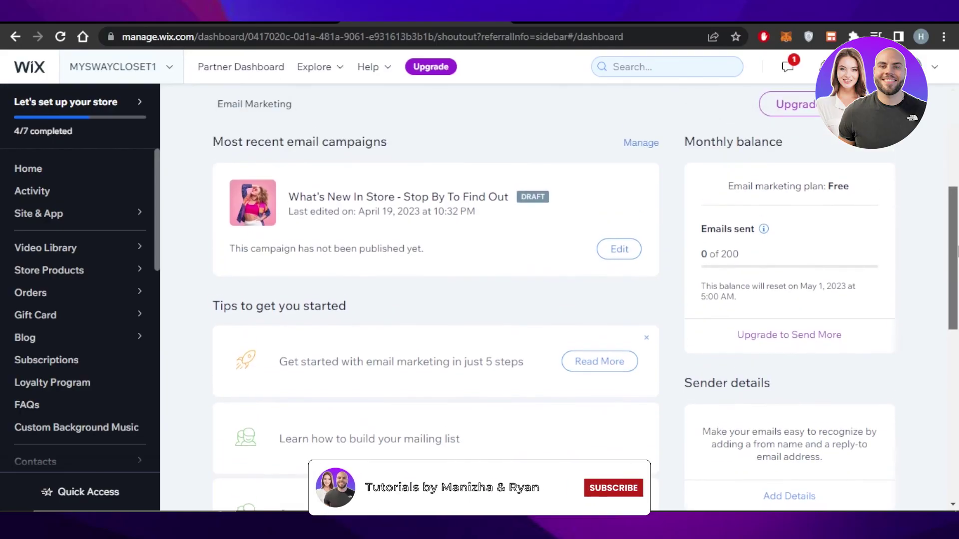